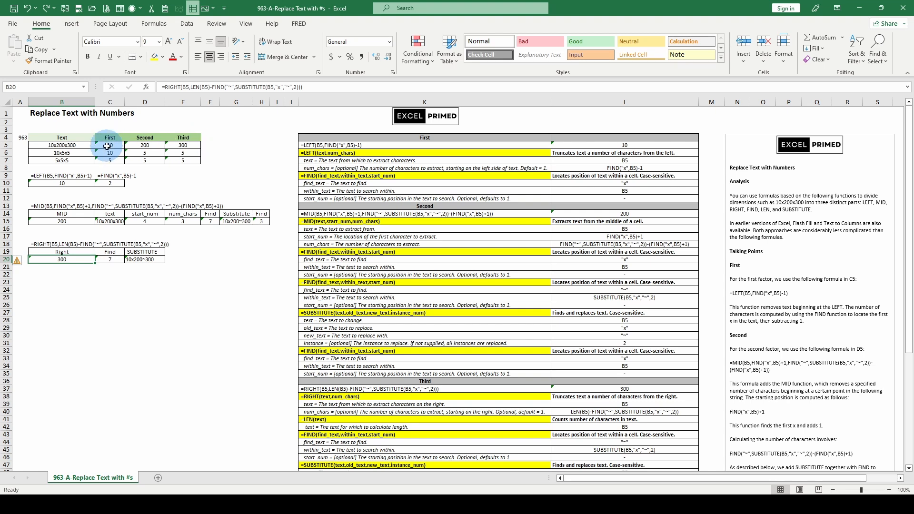
- Examine the extraction formulas in C5, D5 and E5 and look through the function breakdown table and the written notes
left_click(107, 146)
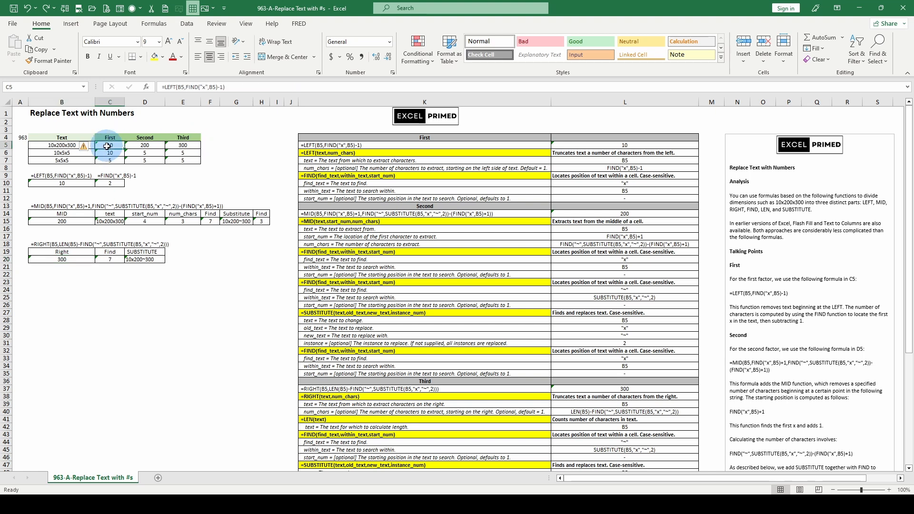
left_click(147, 144)
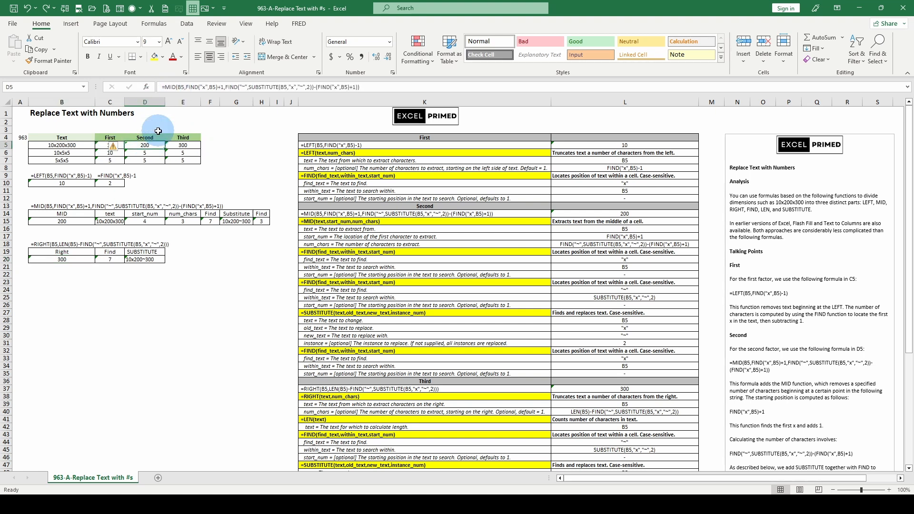
left_click(185, 145)
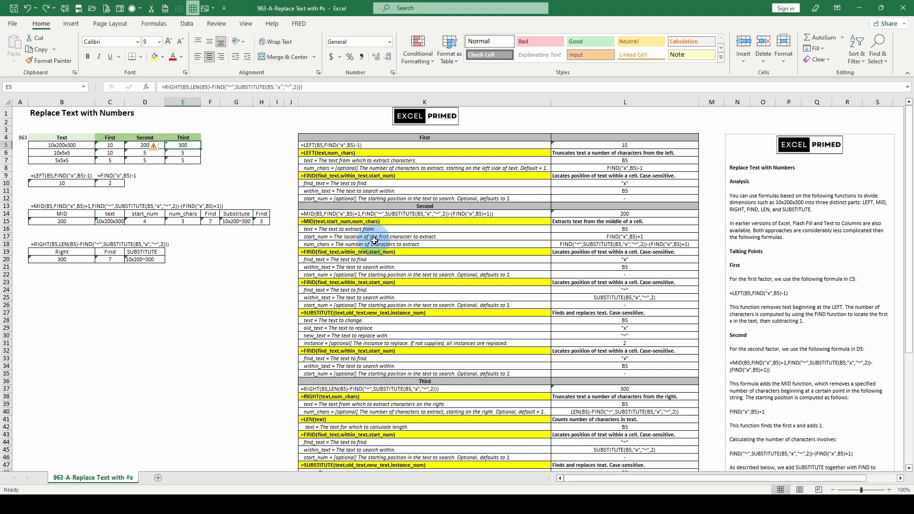
left_click(177, 312)
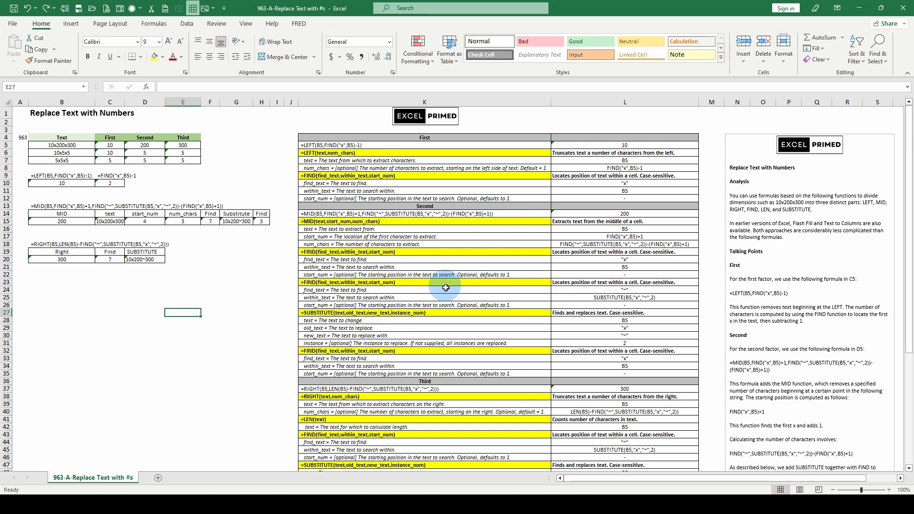
scroll(454, 282, "down", 3)
scroll(454, 282, "up", 3)
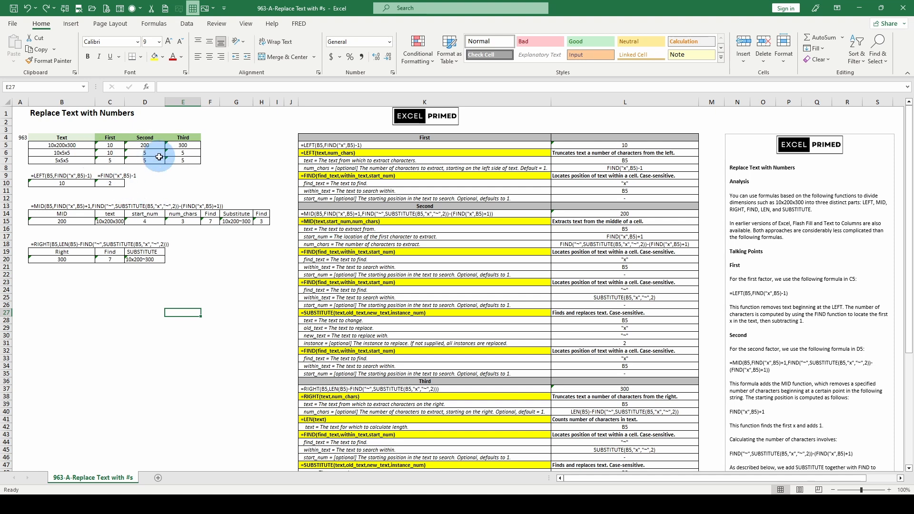
left_click(138, 143)
left_click(174, 143)
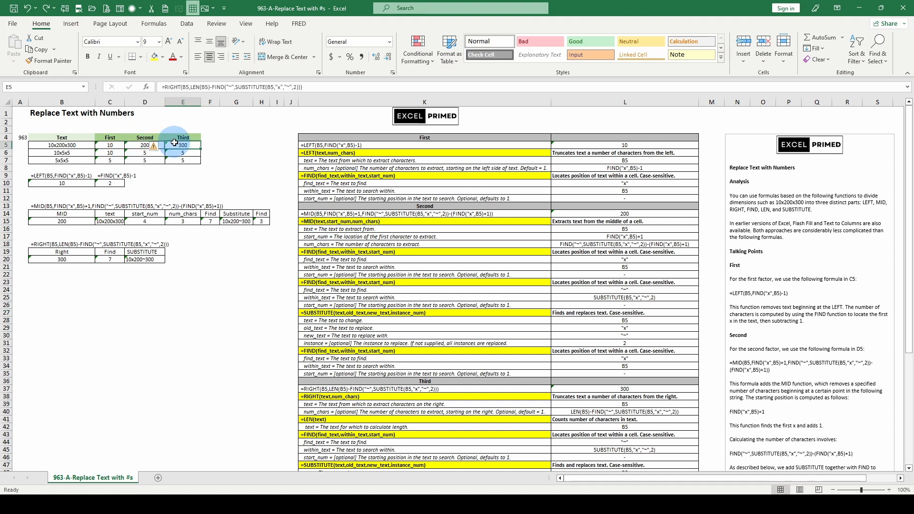
left_click(133, 143)
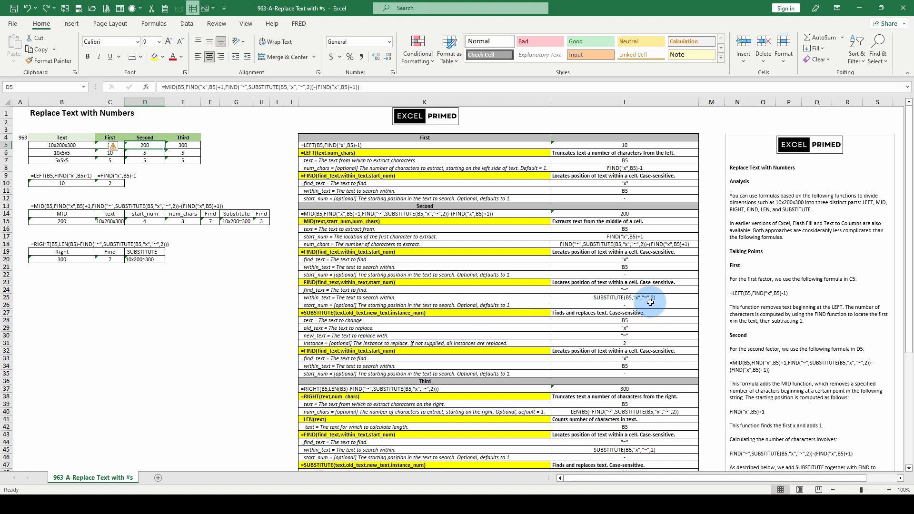
scroll(833, 283, "down", 6)
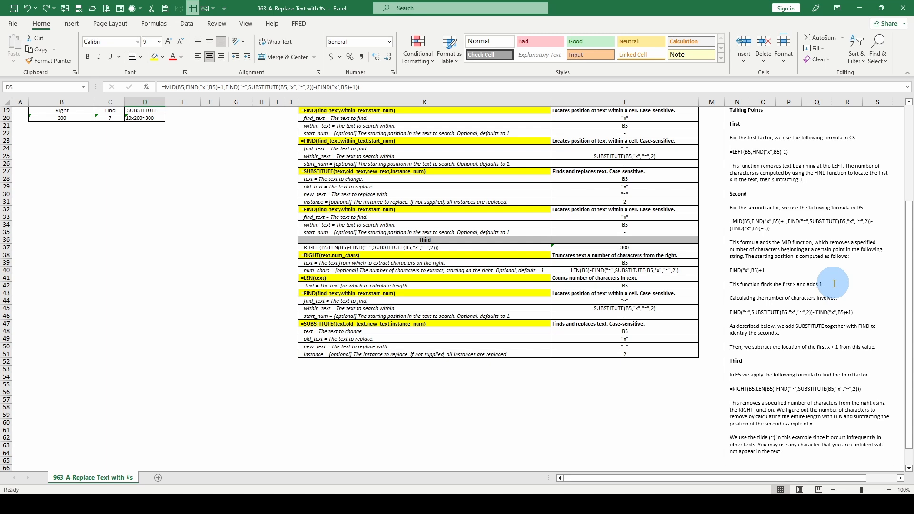
scroll(835, 284, "up", 6)
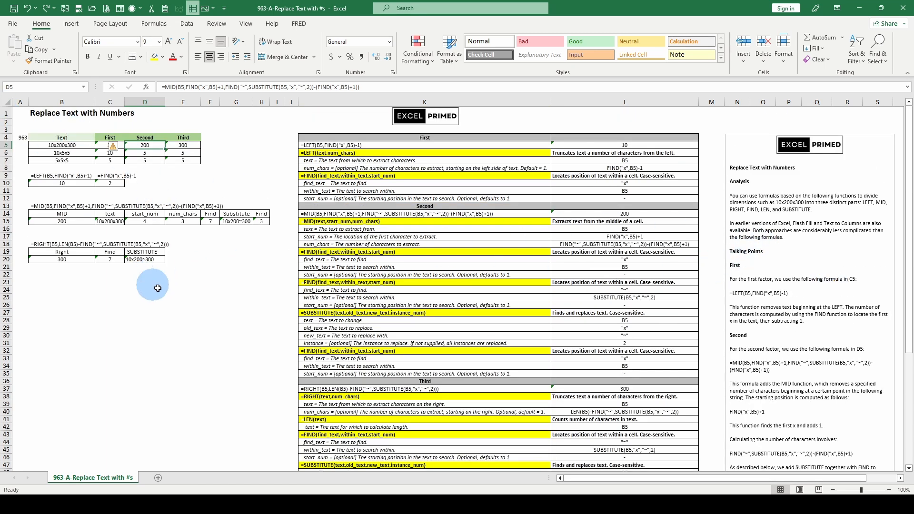
left_click(220, 290)
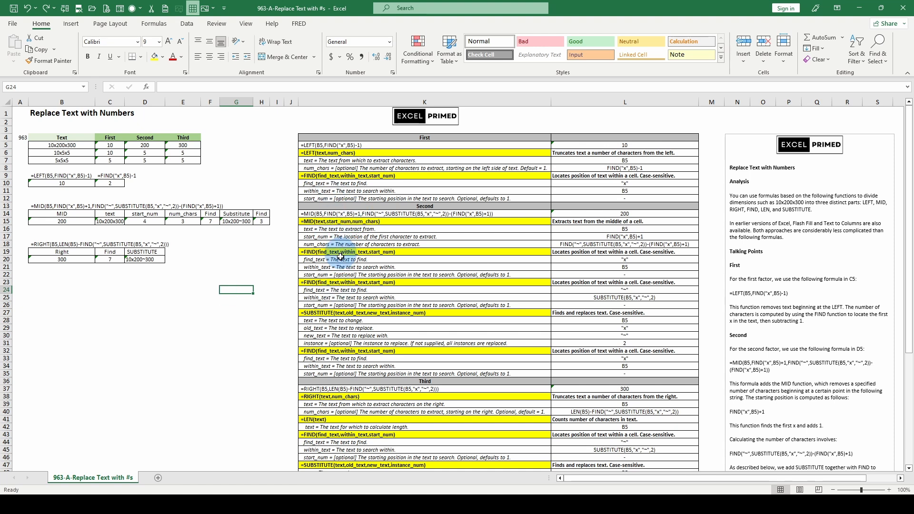
left_click(323, 343)
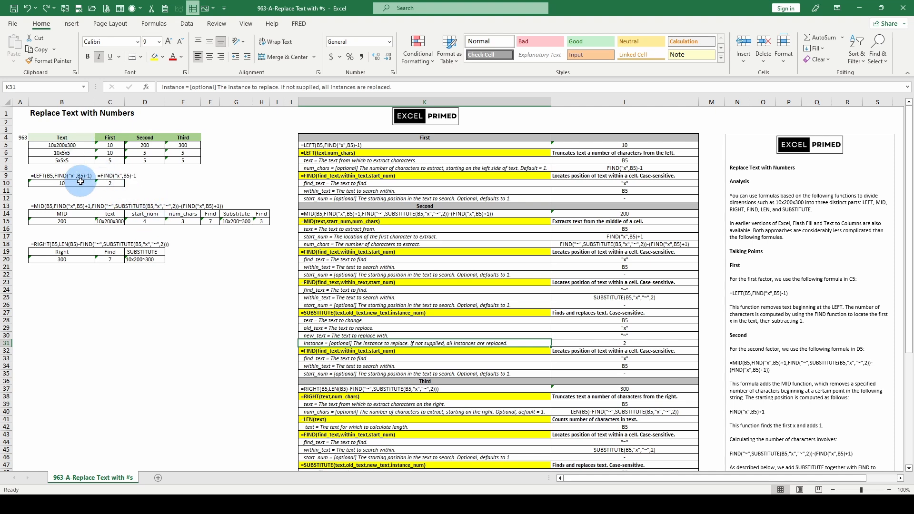
- Inspect the LEFT formula's arguments in C5, temporarily resolving num_chars to 2, and check its breakdown in C10 and B10
left_click(105, 145)
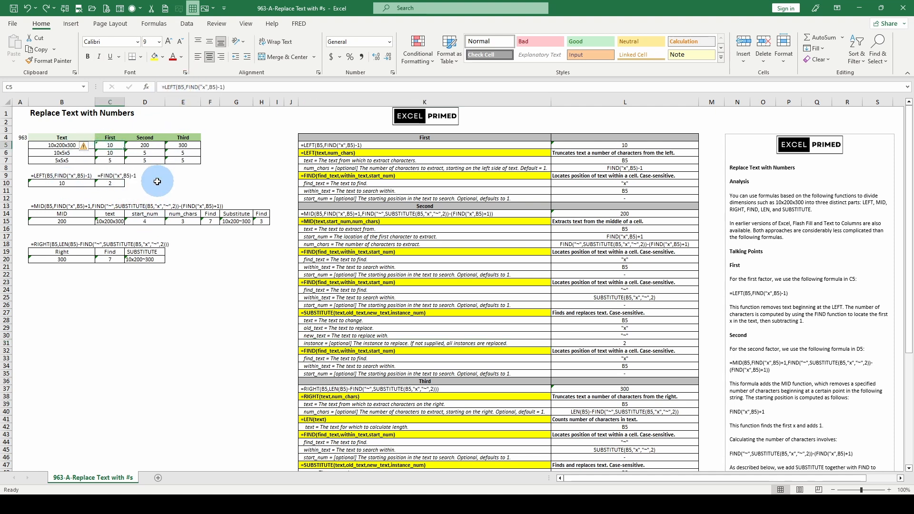
left_click(184, 87)
left_click(187, 102)
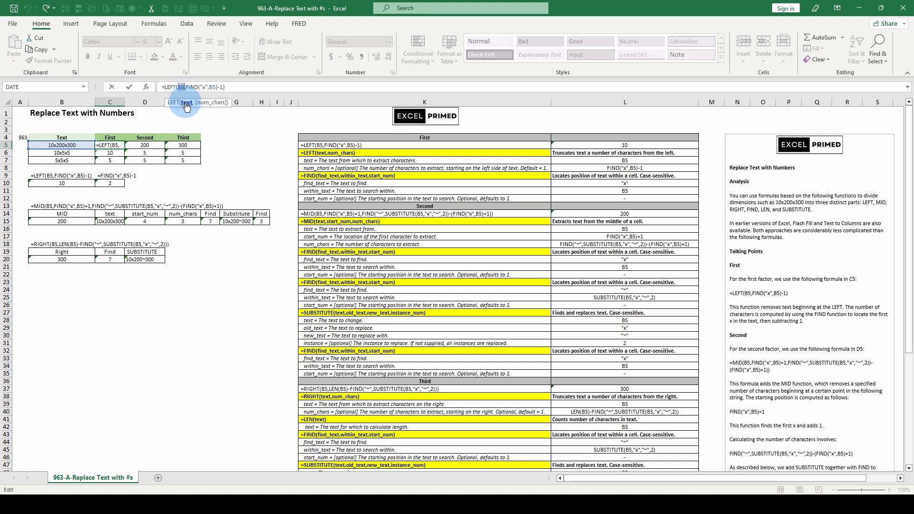
left_click(204, 102)
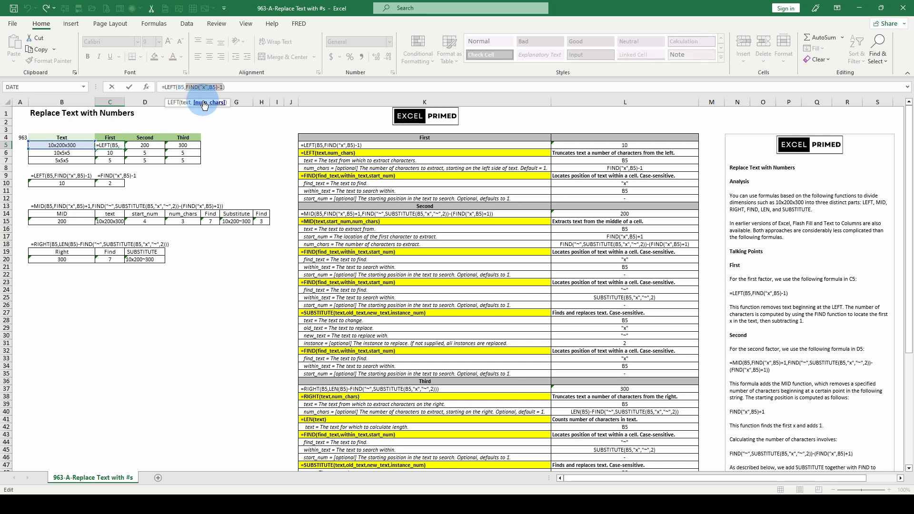
type("2")
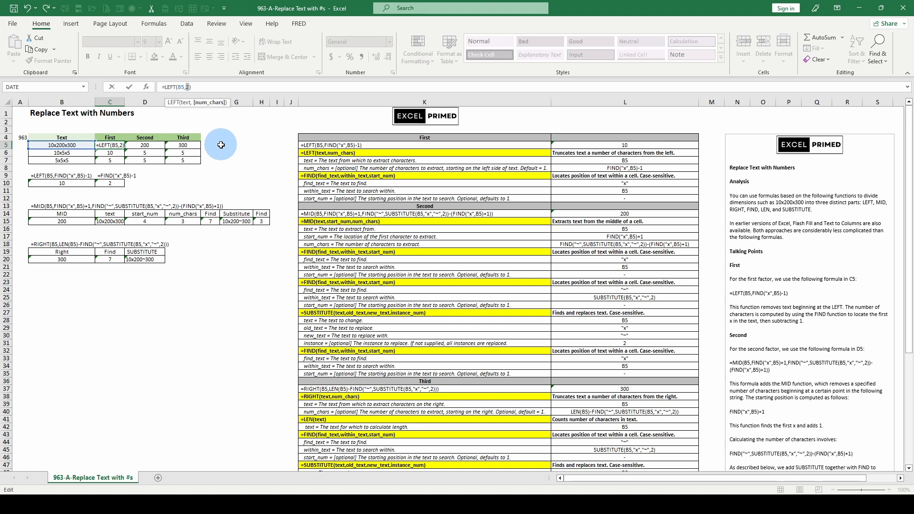
key("Escape")
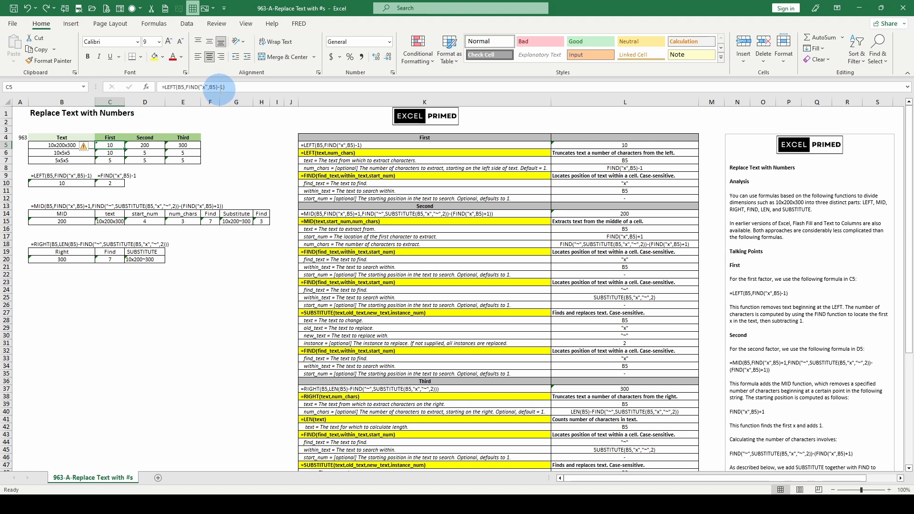
left_click(111, 183)
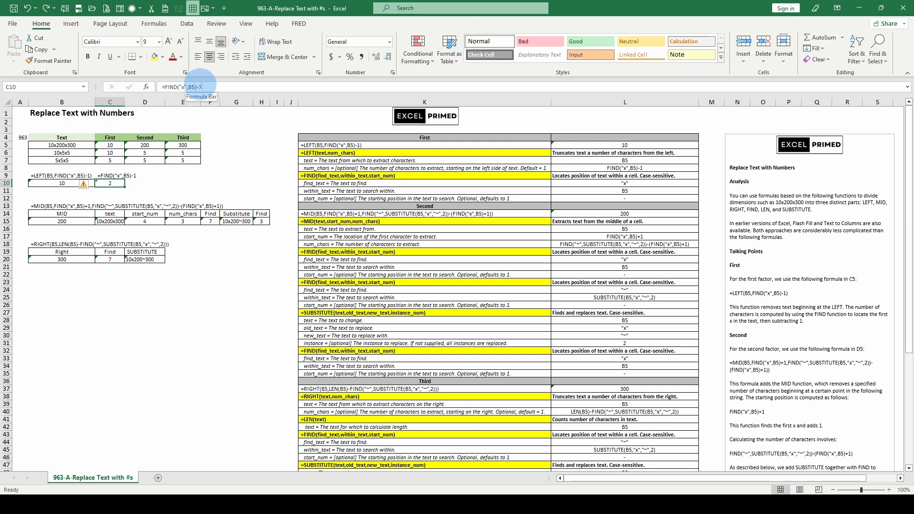
left_click(61, 185)
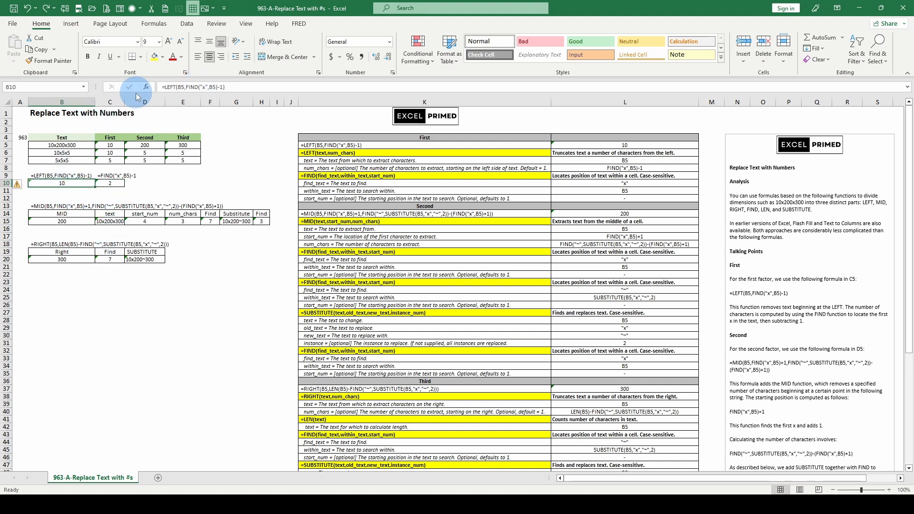
- Examine the text, start_num and num_chars arguments of the MID formula in B15
left_click(61, 207)
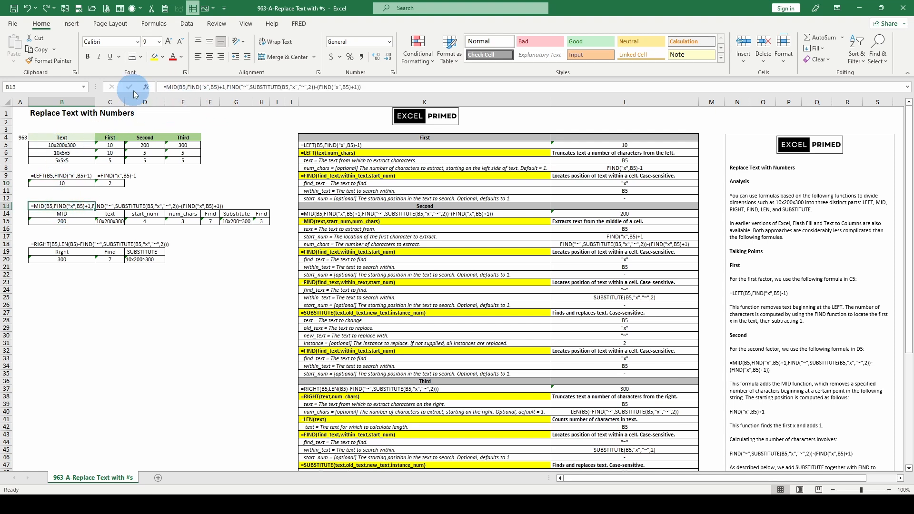
left_click(62, 212)
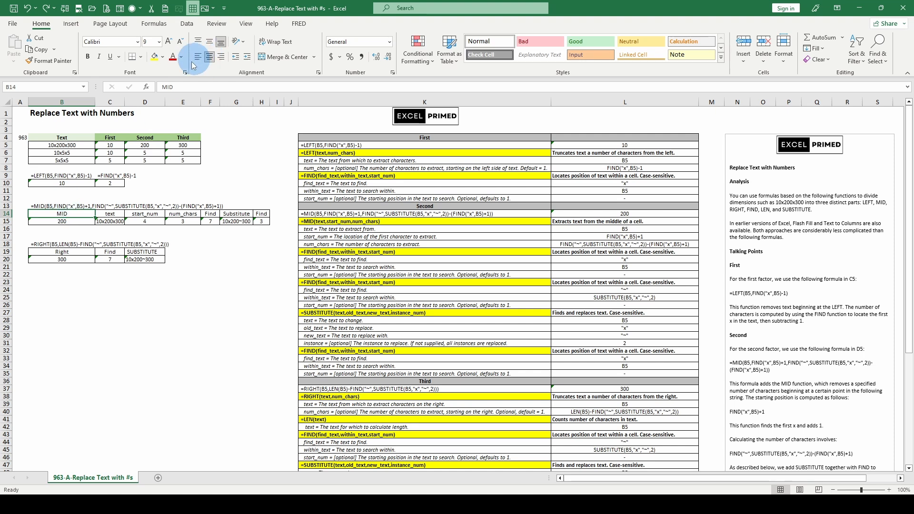
left_click(66, 222)
left_click(180, 87)
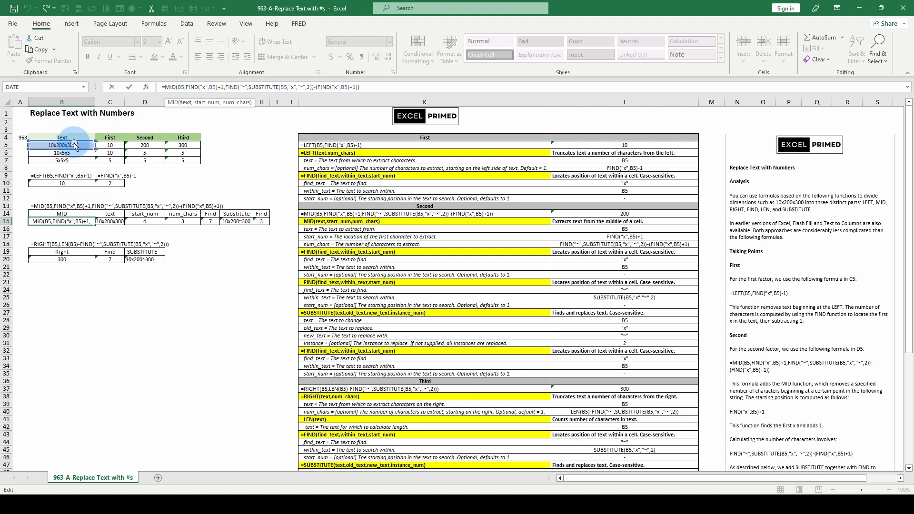
left_click_drag(186, 87, 224, 87)
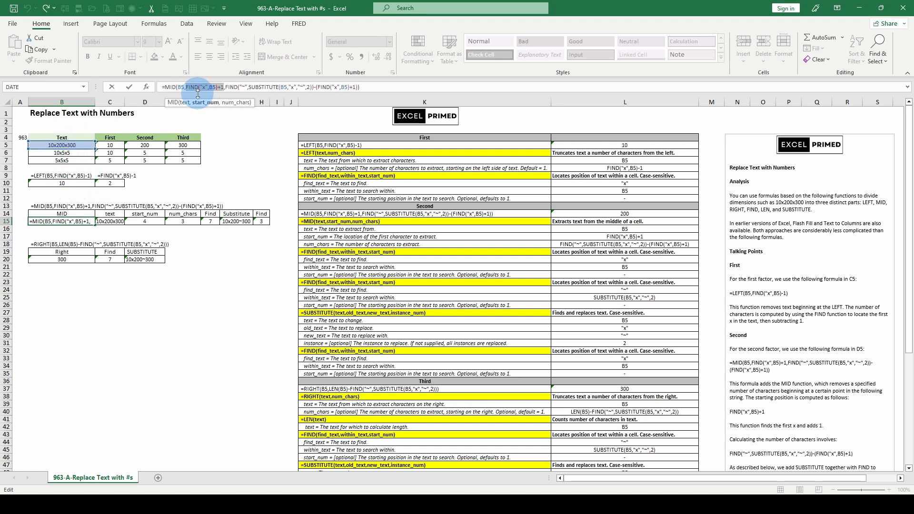
left_click(184, 103)
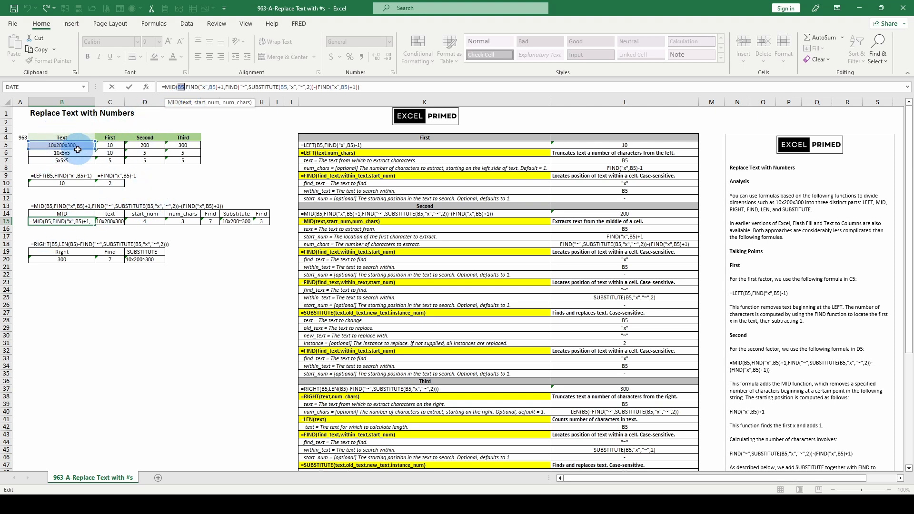
left_click(215, 103)
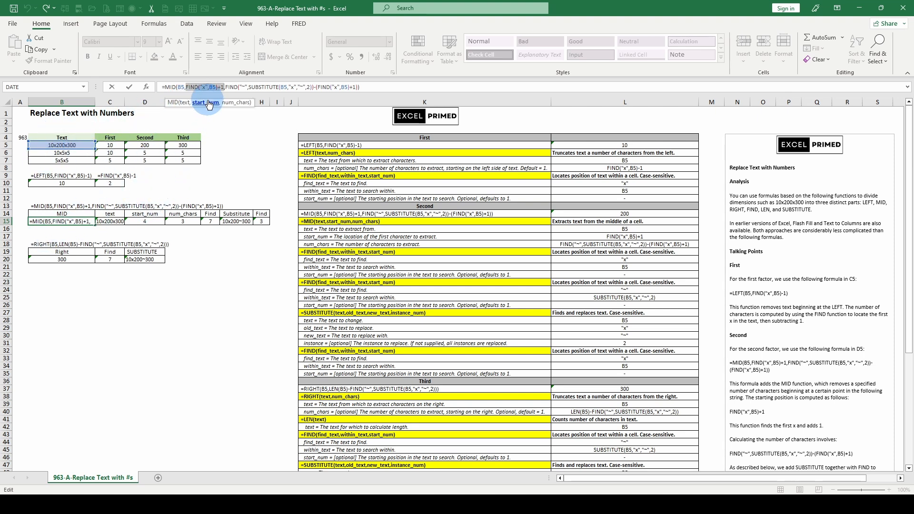
left_click(232, 104)
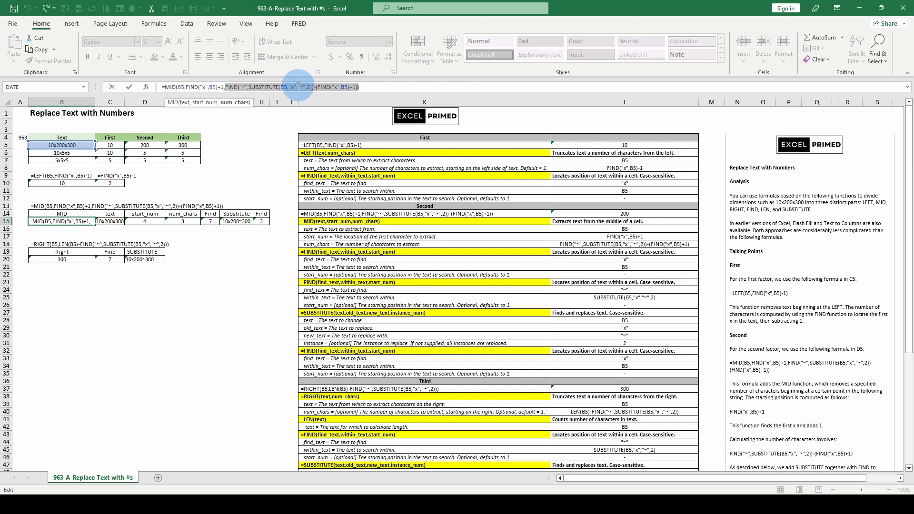
- Inspect the old_text, new_text and instance_num arguments of the SUBSTITUTE function nested in B15's MID formula
left_click(285, 87)
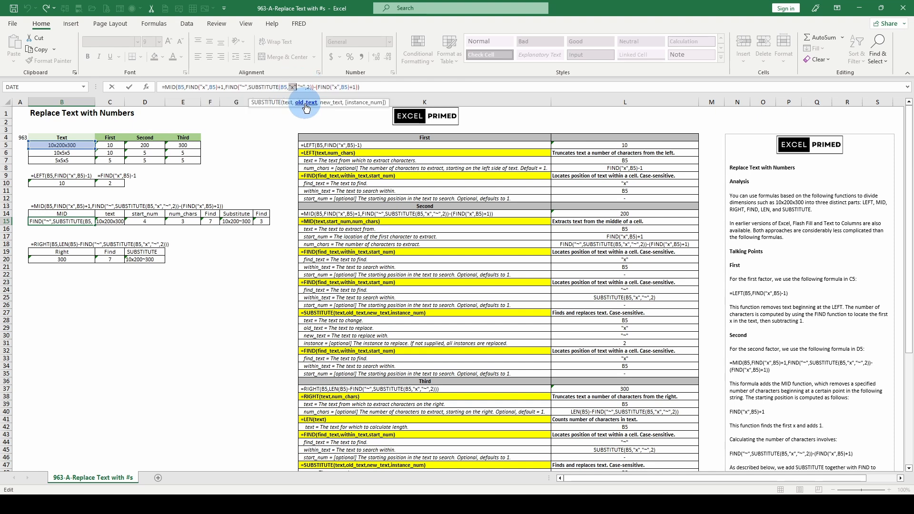
left_click(332, 102)
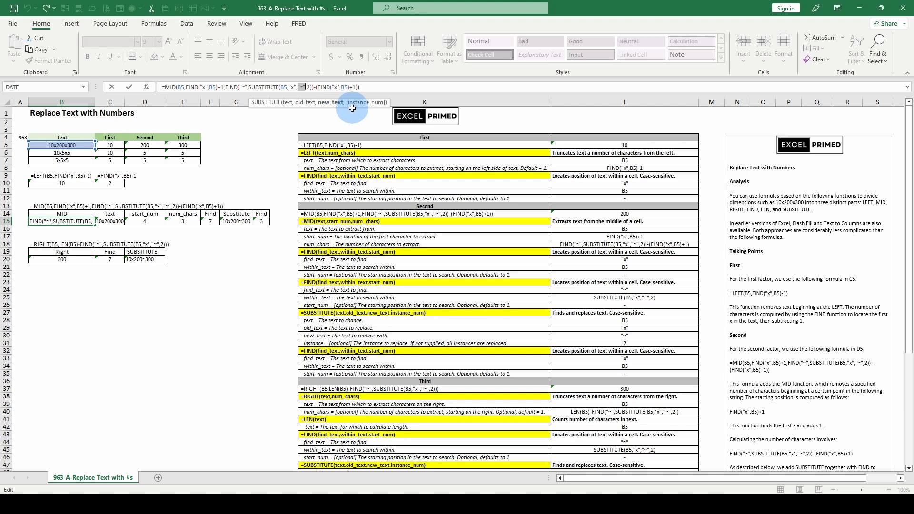
left_click(359, 103)
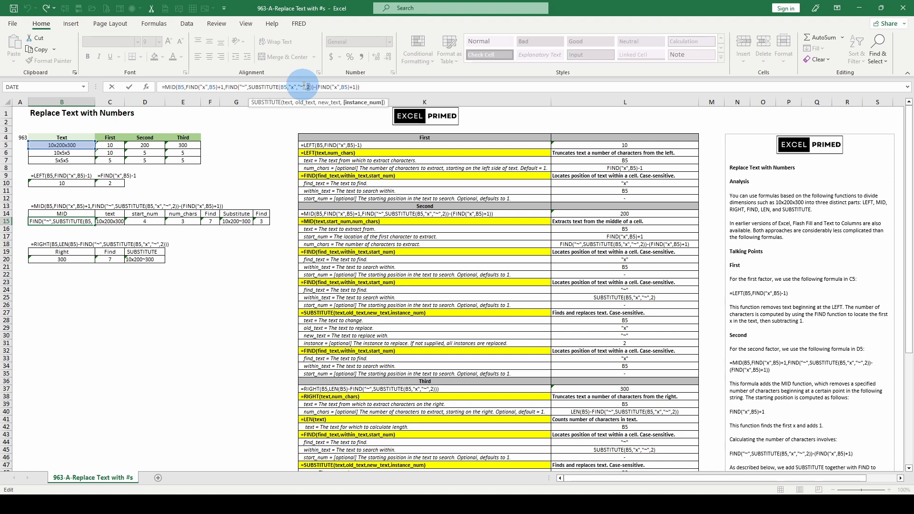
- Review each MID argument in B15 again along with the nested SUBSTITUTE arguments, and close the formula unchanged
double_click(182, 87)
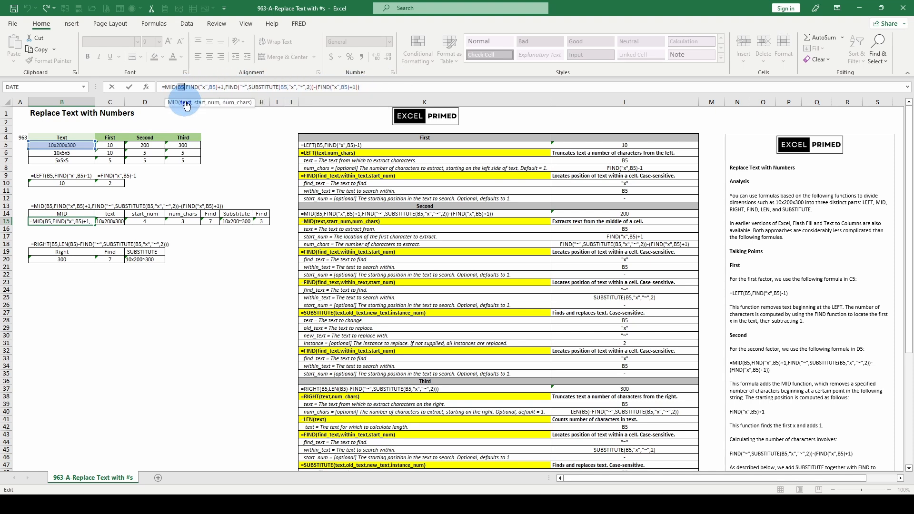
left_click(206, 103)
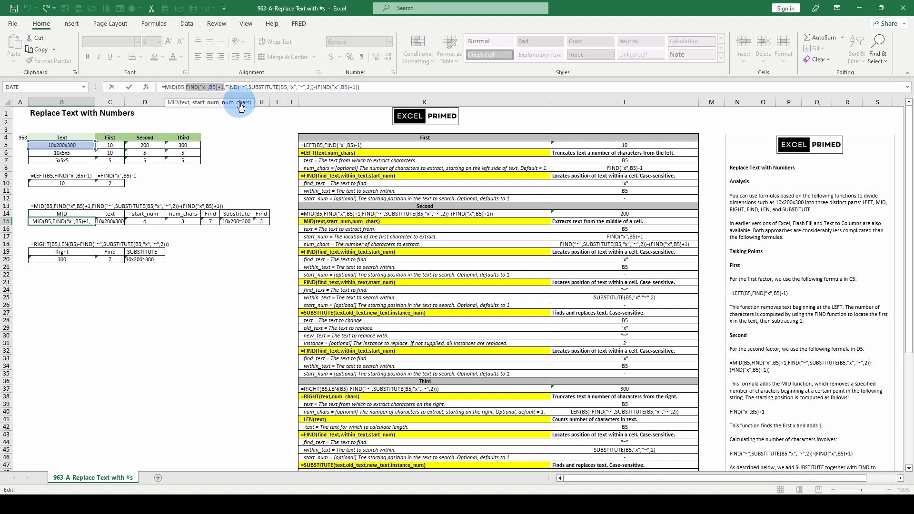
left_click(239, 103)
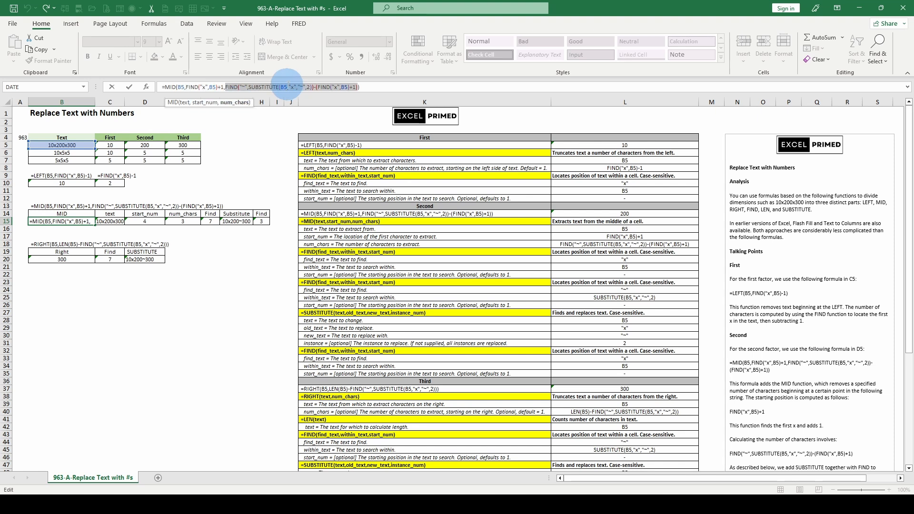
left_click(286, 87)
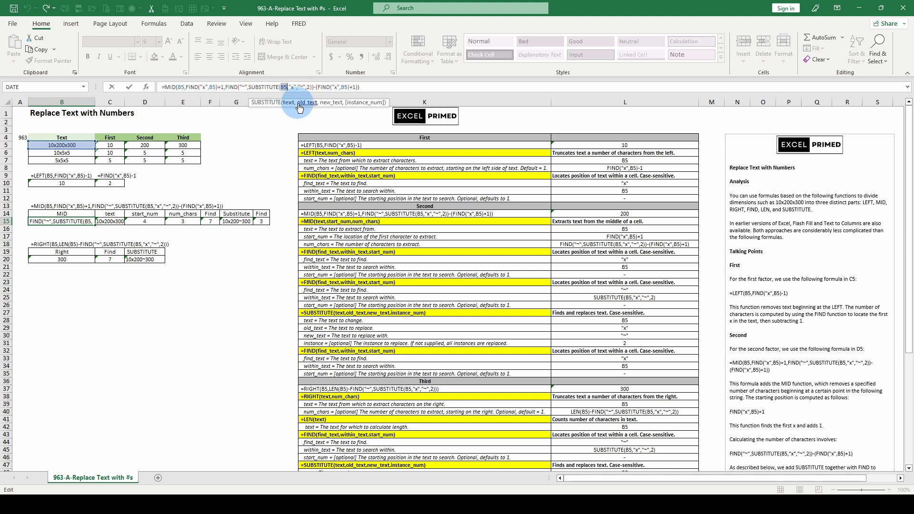
left_click(304, 103)
left_click(329, 103)
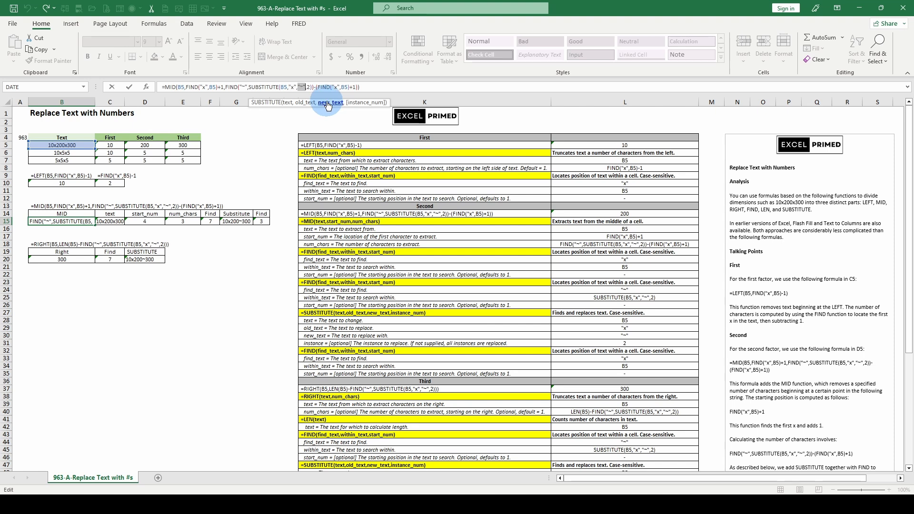
left_click(353, 103)
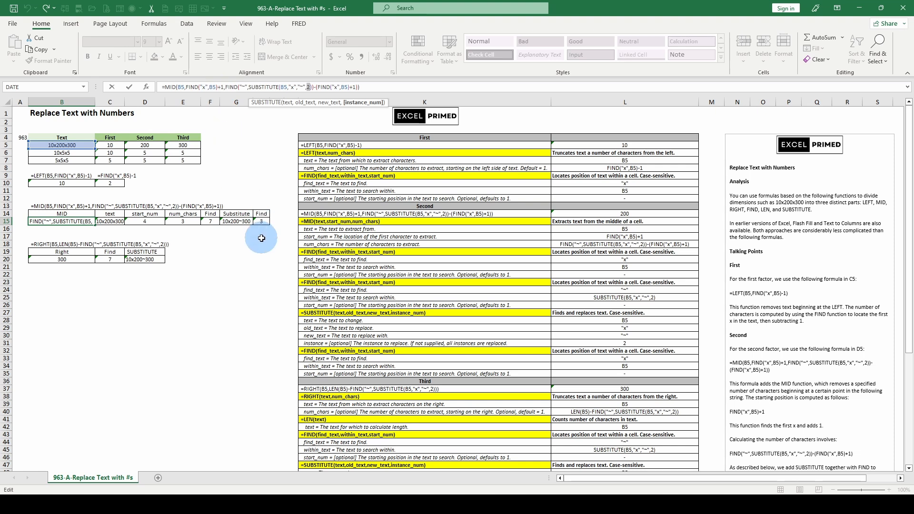
key("ctrl+Return")
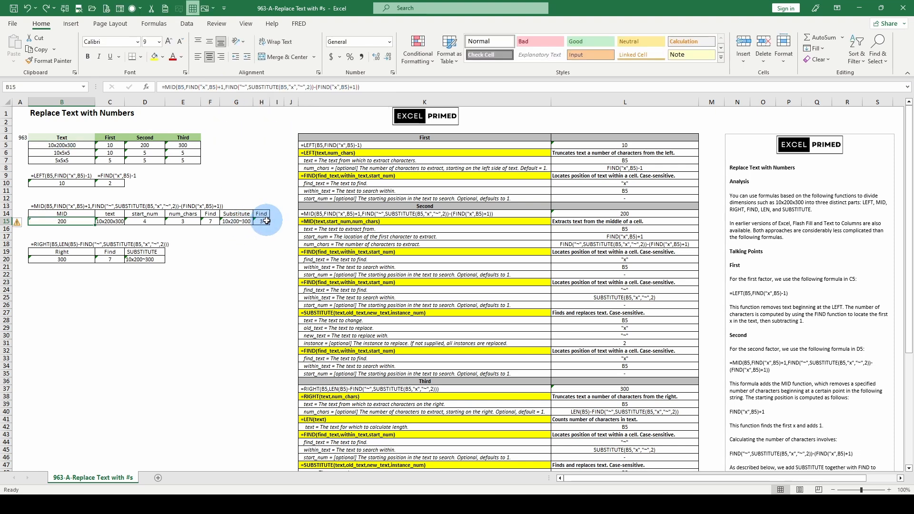
- Review the formulas in the MID breakdown row one by one, from the last FIND in H15 back to MID in B15
left_click(261, 222)
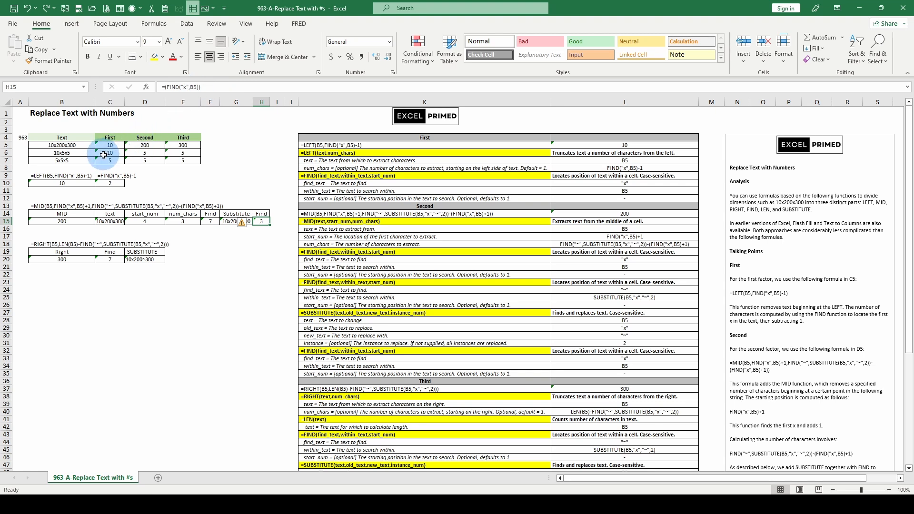
left_click(229, 223)
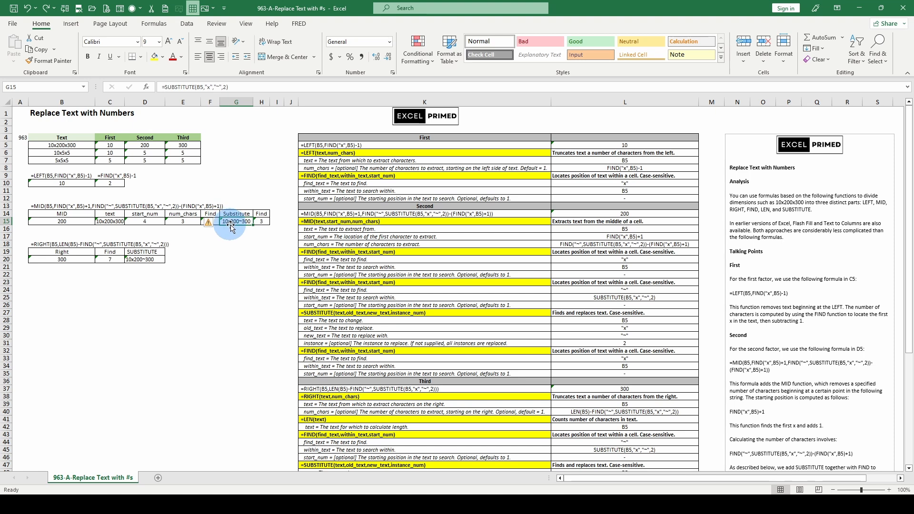
left_click(206, 222)
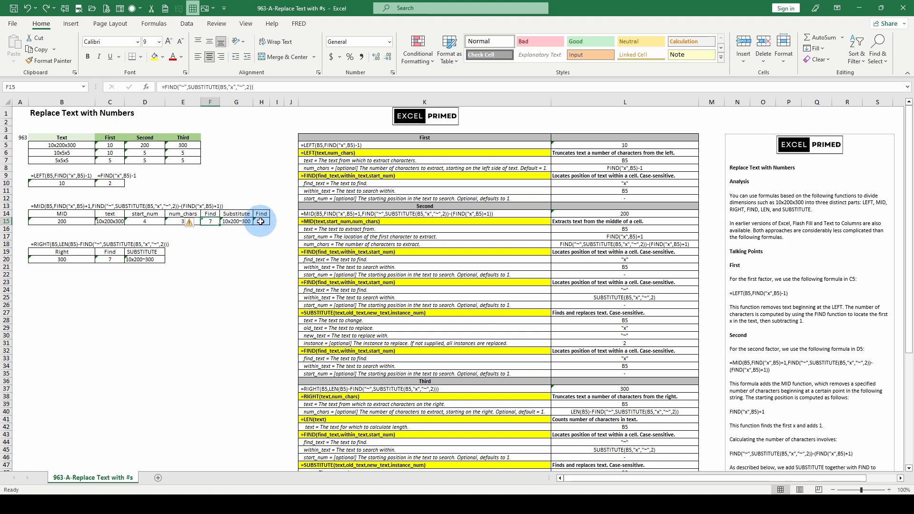
left_click(181, 220)
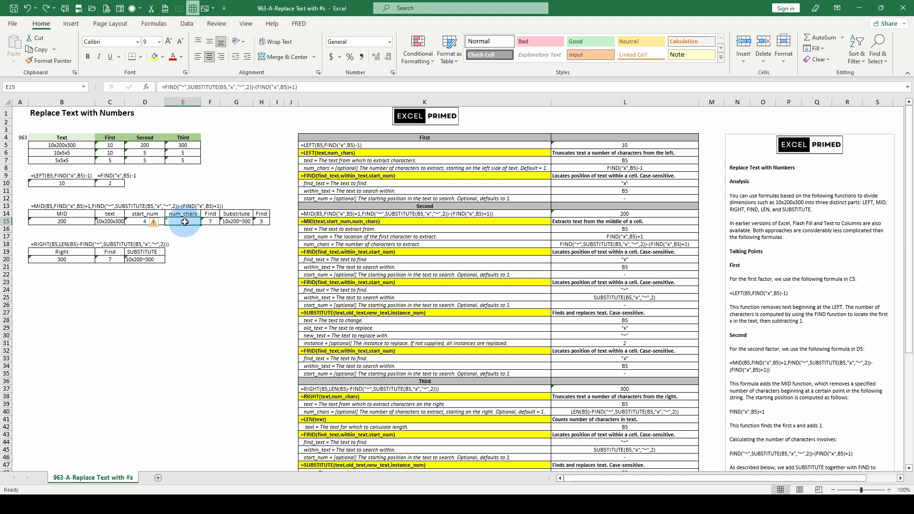
left_click(147, 222)
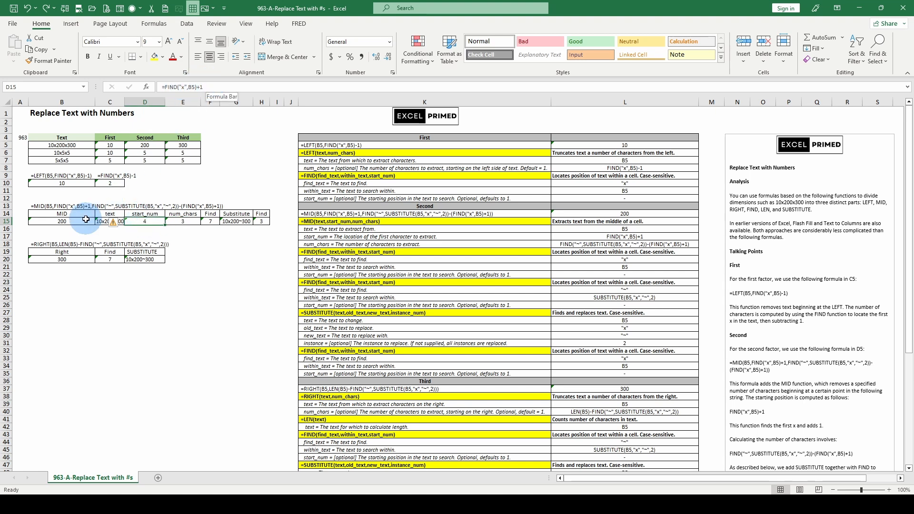
left_click(106, 221)
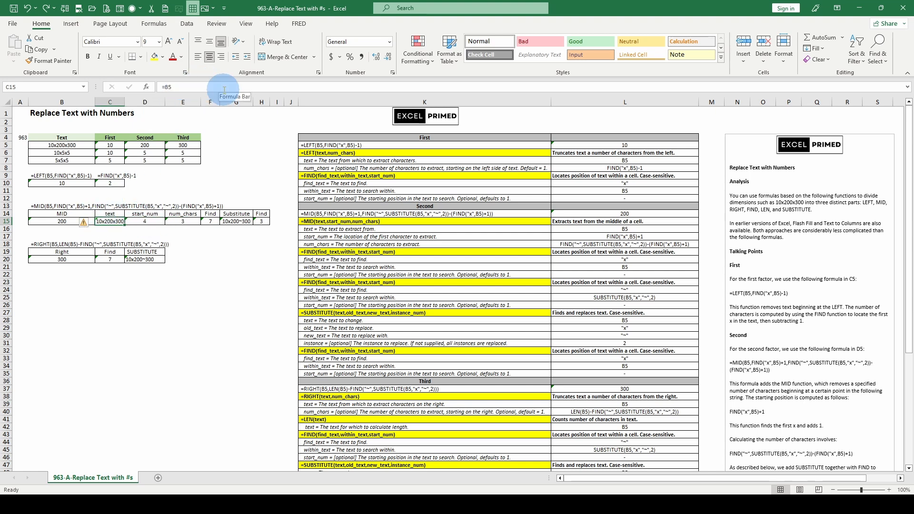
left_click(70, 223)
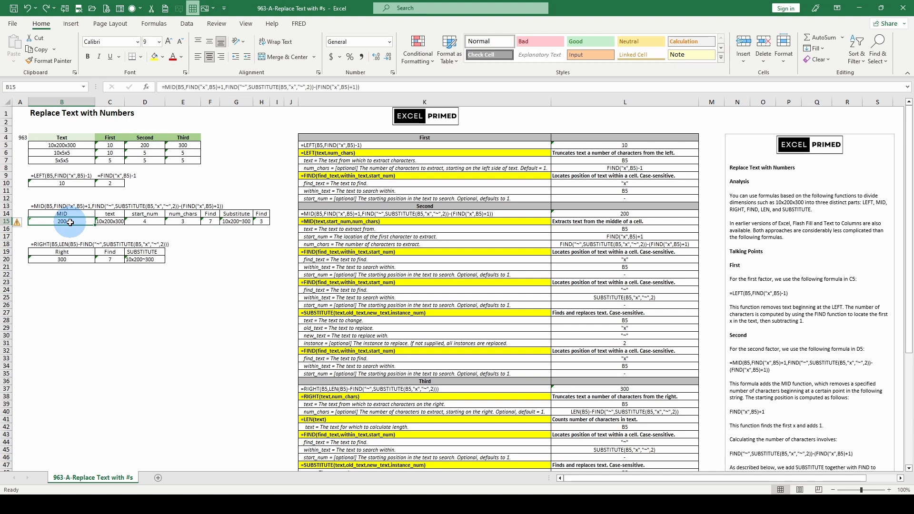
- Check the start_num formula in D15, temporarily evaluate the within_text argument of FIND in E15, and restore the formula
left_click(157, 223)
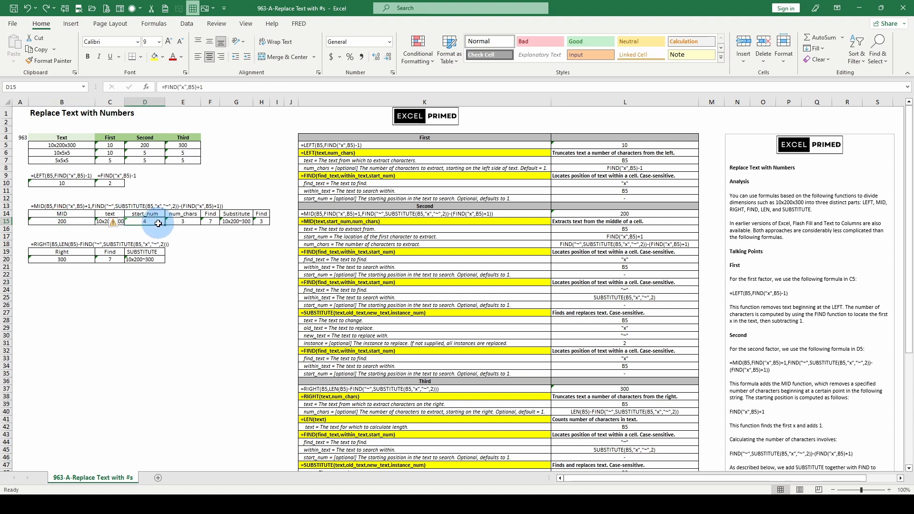
left_click(176, 222)
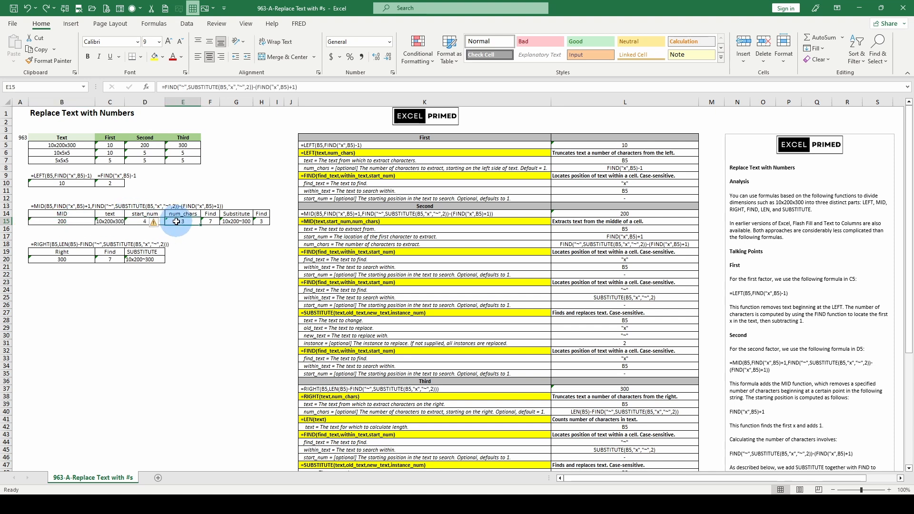
double_click(183, 86)
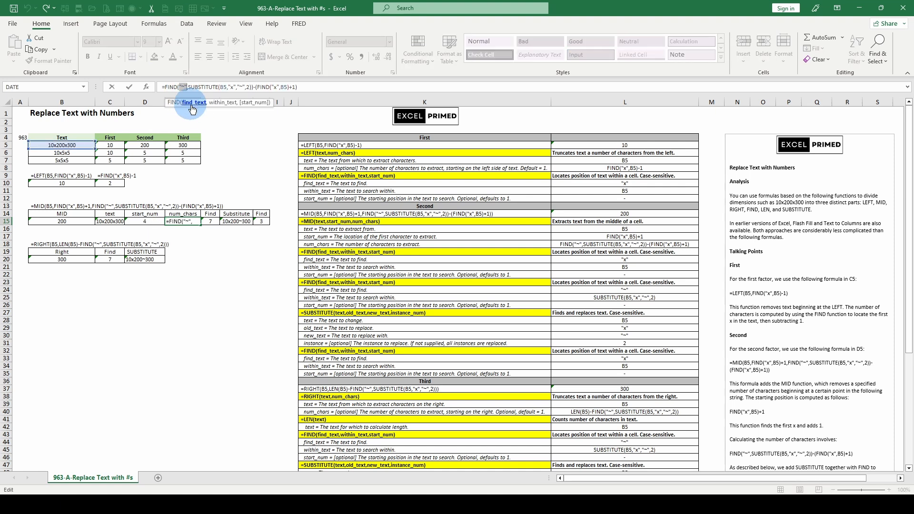
left_click(218, 102)
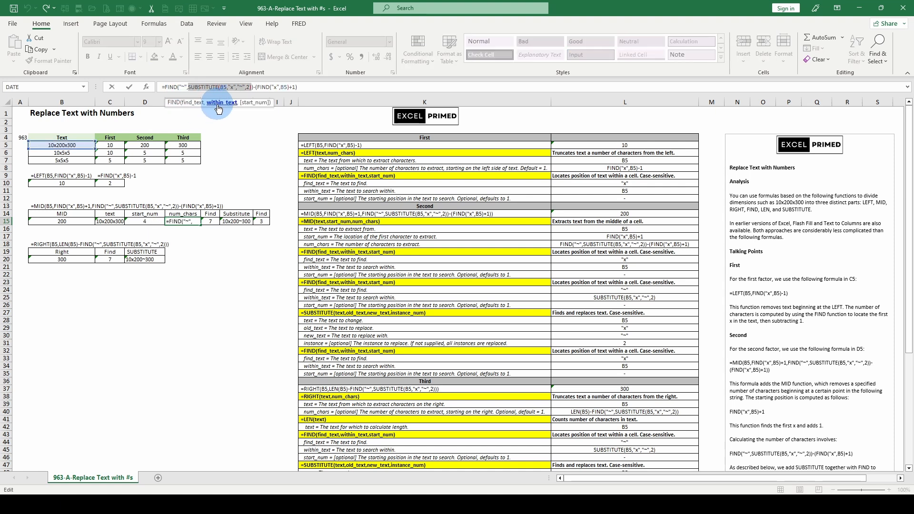
key("F9")
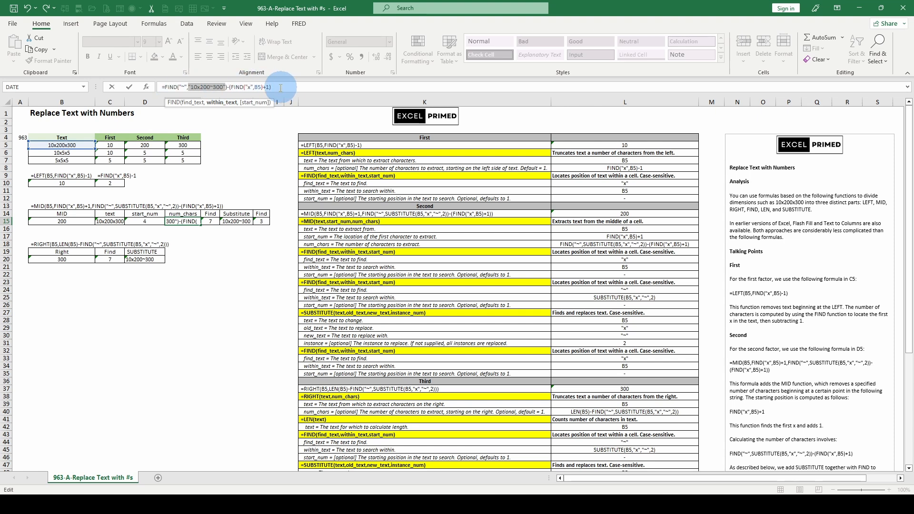
key("Escape")
- Temporarily evaluate the start_num and num_chars arguments of the MID formula in B15, and restore the formula
left_click(74, 221)
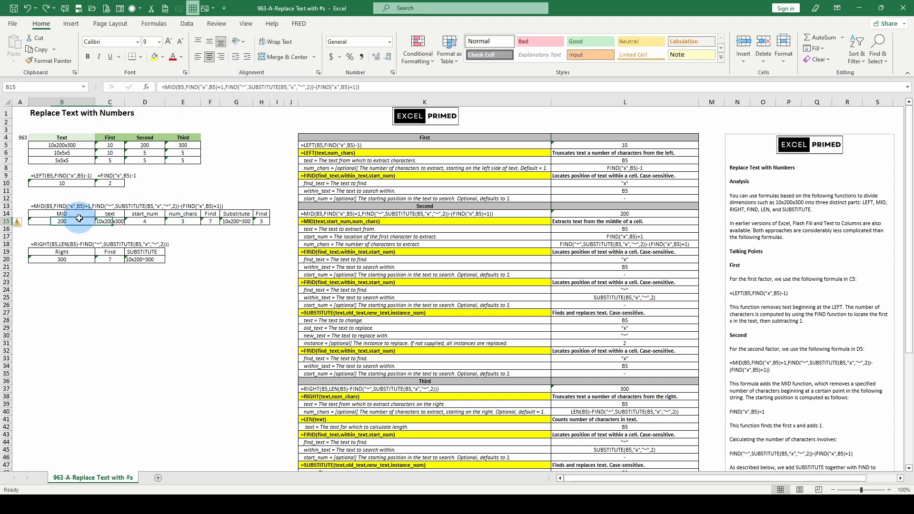
left_click(184, 88)
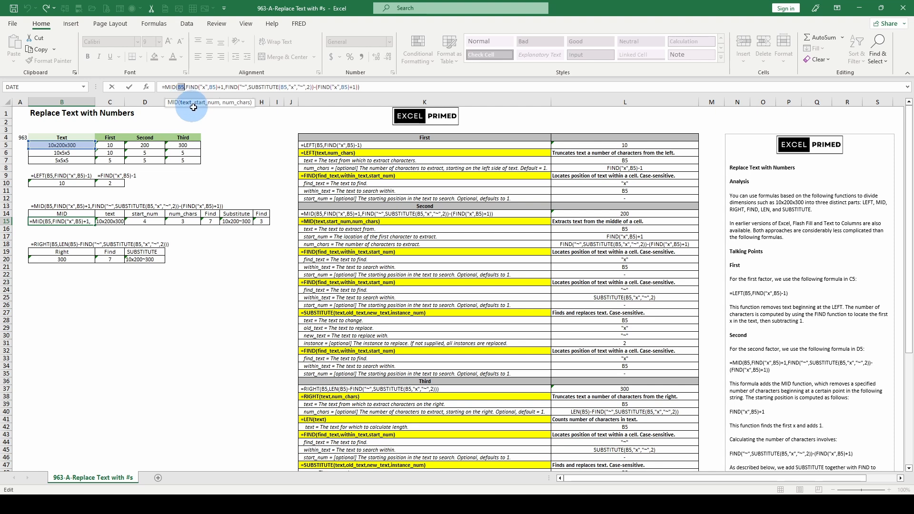
left_click(207, 103)
key("F9")
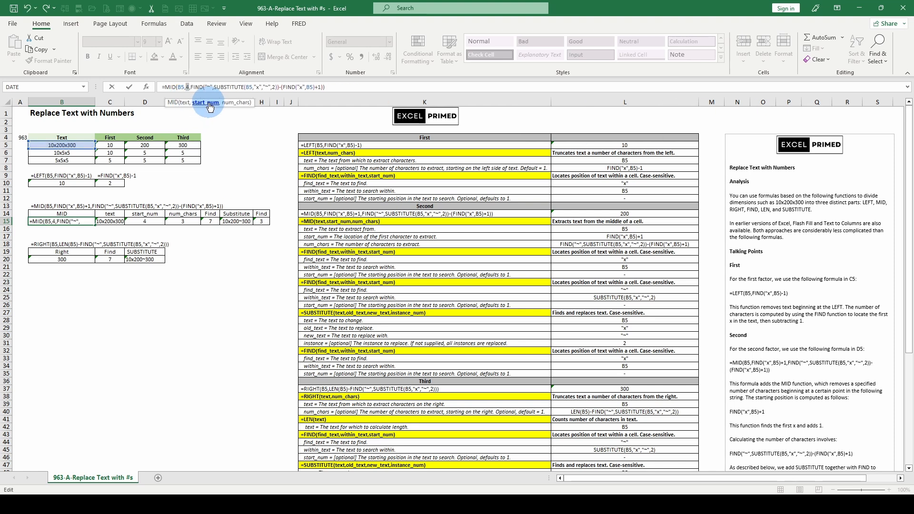
left_click(224, 103)
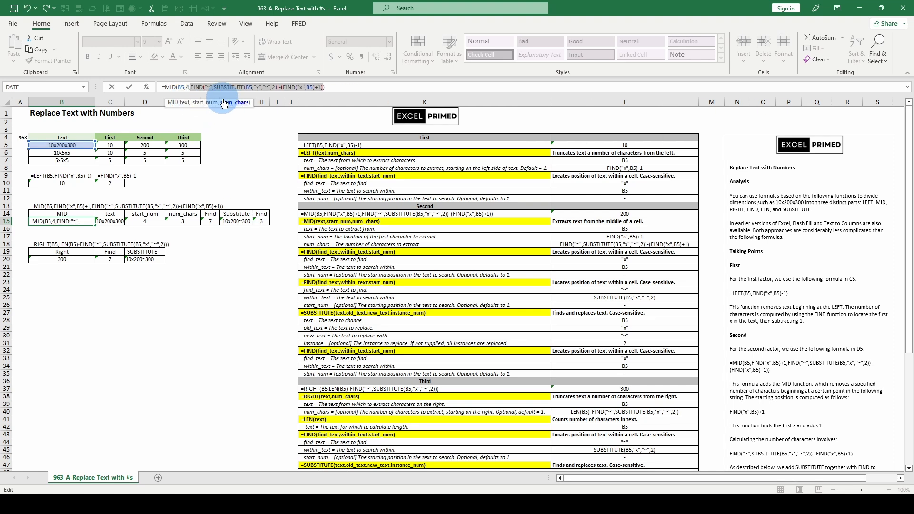
key("F9")
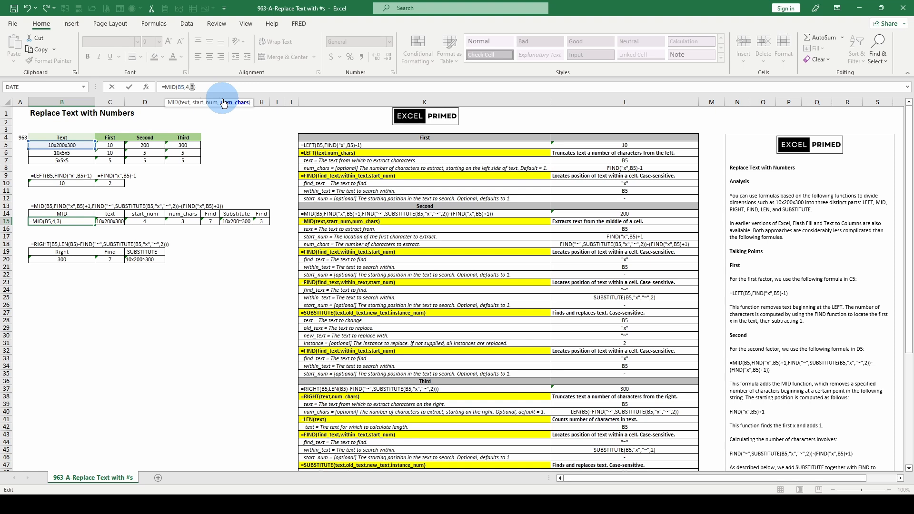
key("Escape")
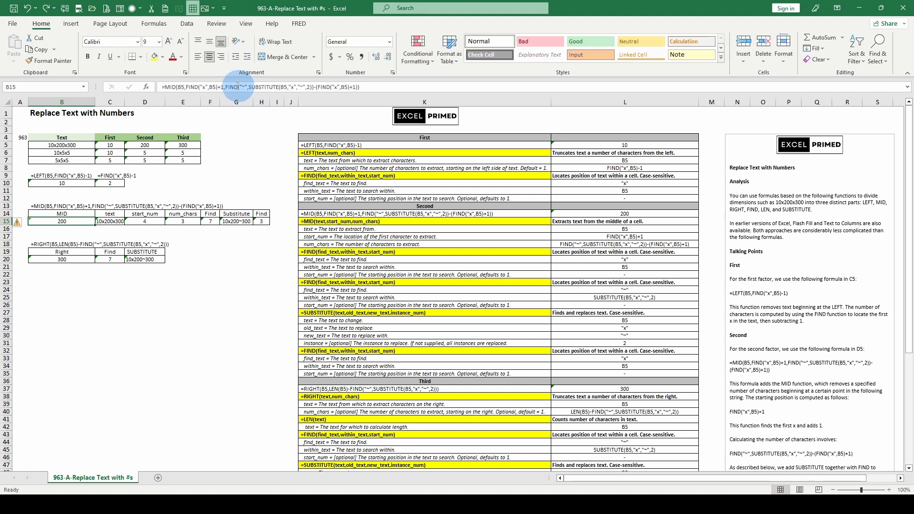
- Temporarily evaluate both halves of the num_chars subtraction in B15 separately, restore the formula, and compare it with the num_chars formula in E15
left_click(240, 86)
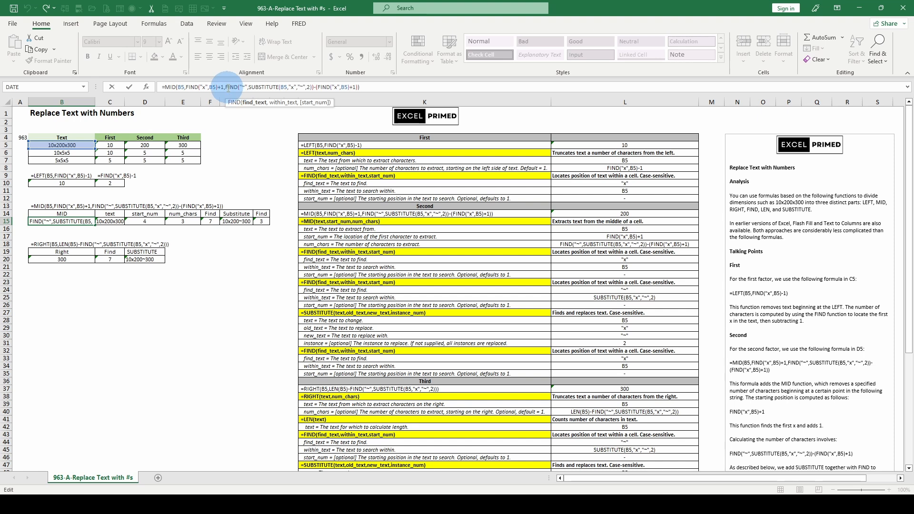
left_click(234, 102)
key("F9")
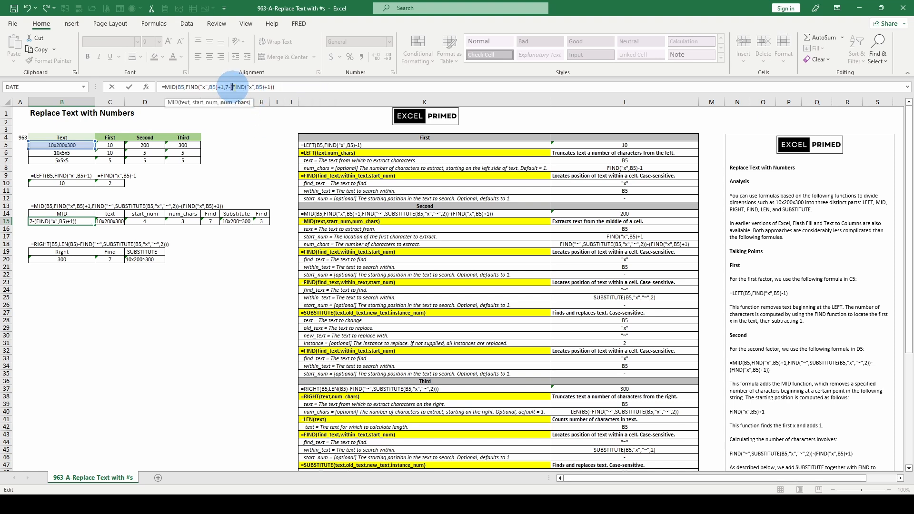
left_click_drag(232, 87, 269, 87)
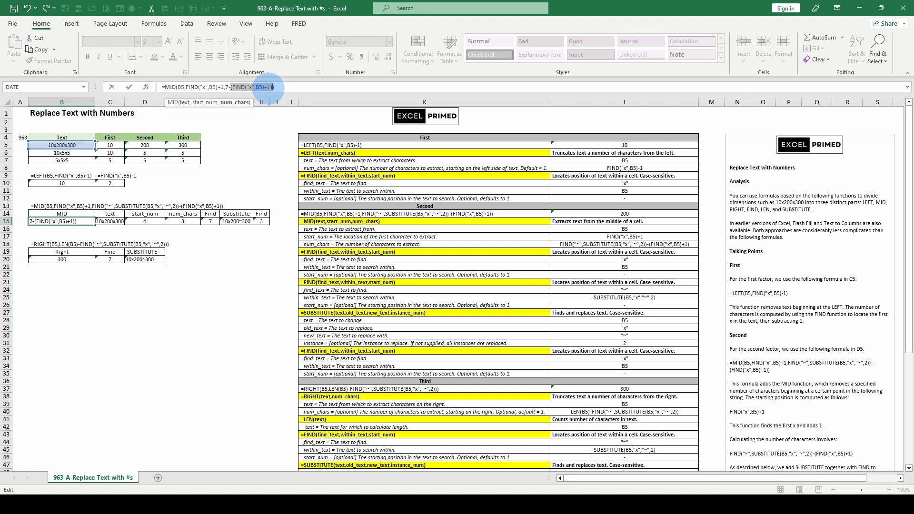
key("F9")
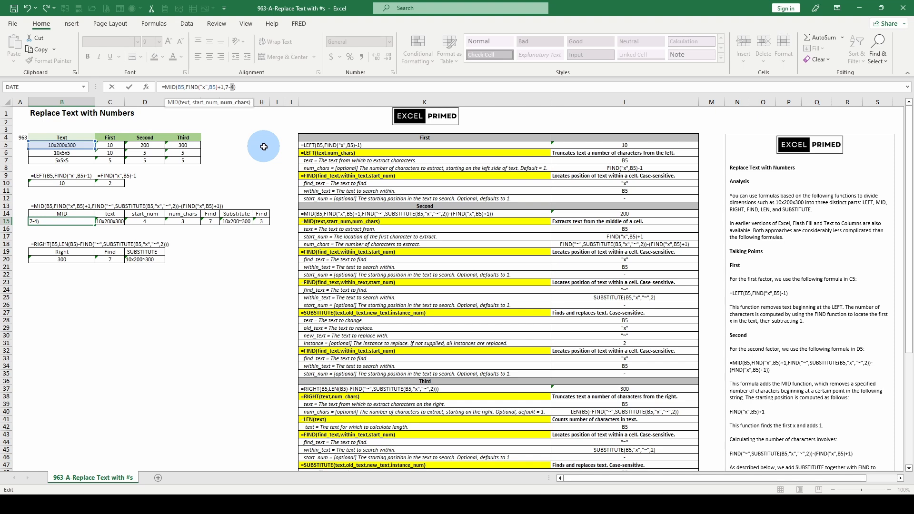
key("Escape")
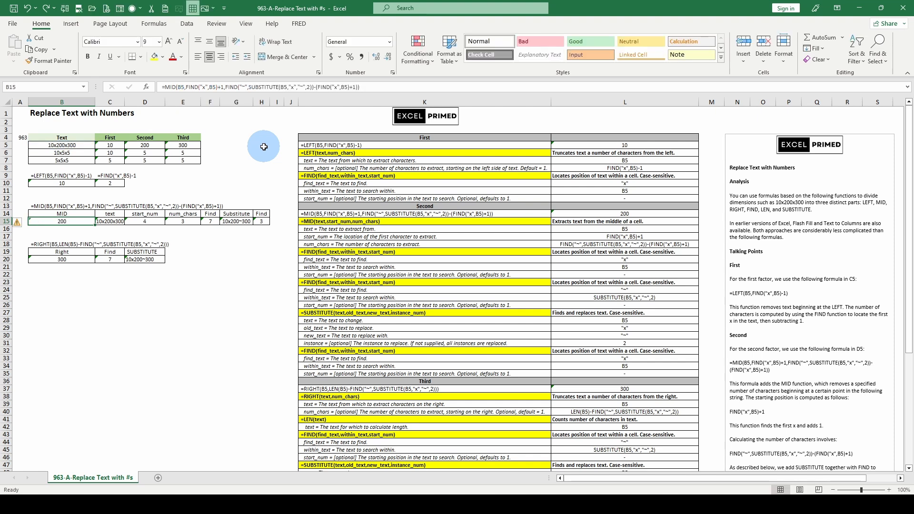
left_click(186, 220)
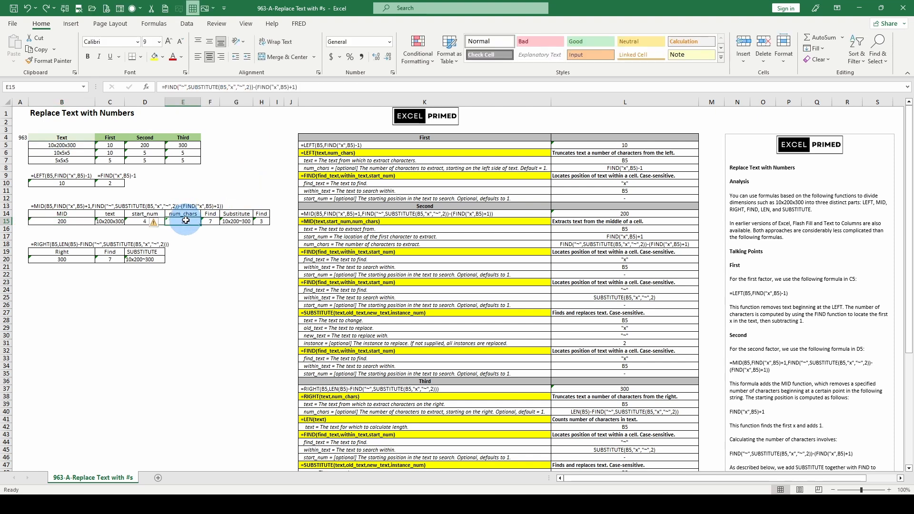
- Review the RIGHT formula in B20 together with its FIND and SUBSTITUTE breakdowns in C20 and D20
left_click(61, 260)
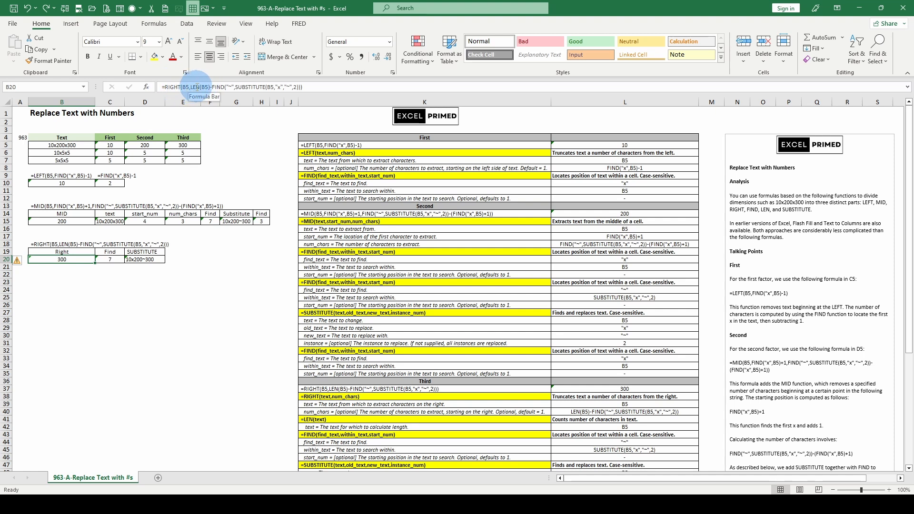
key("Right")
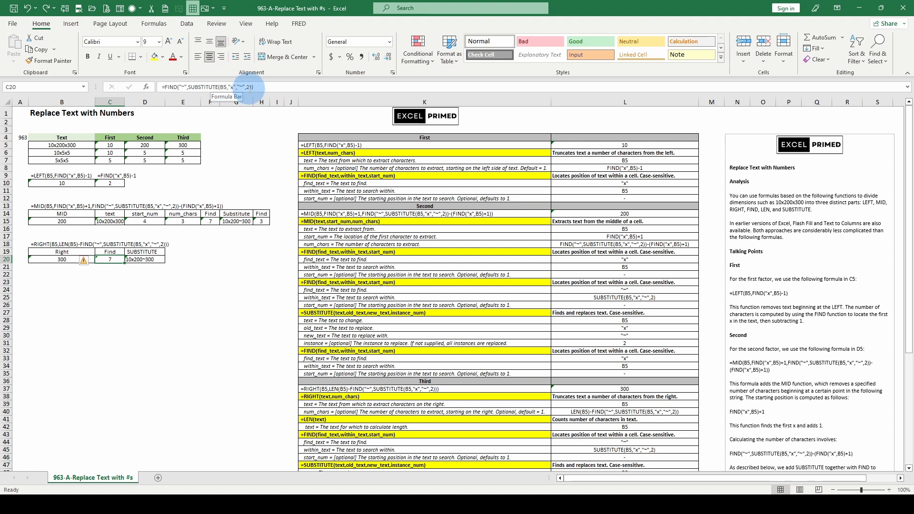
left_click(153, 259)
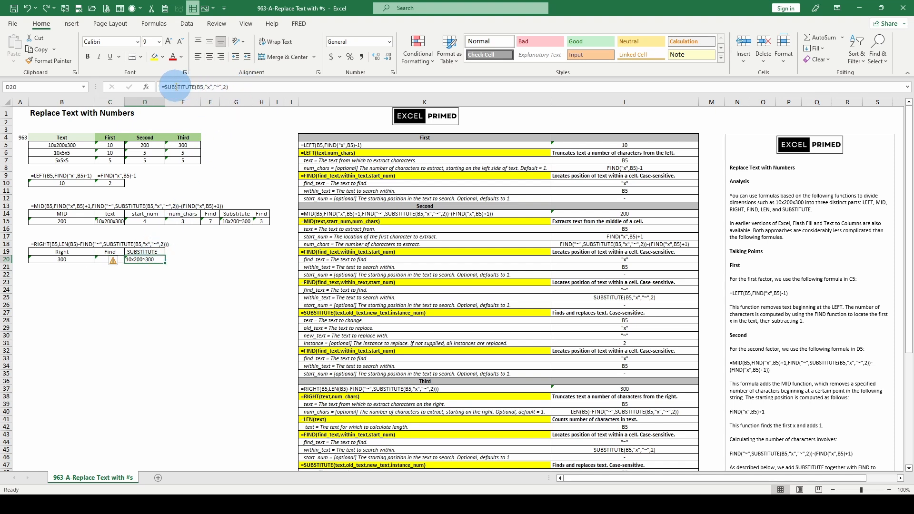
left_click(108, 259)
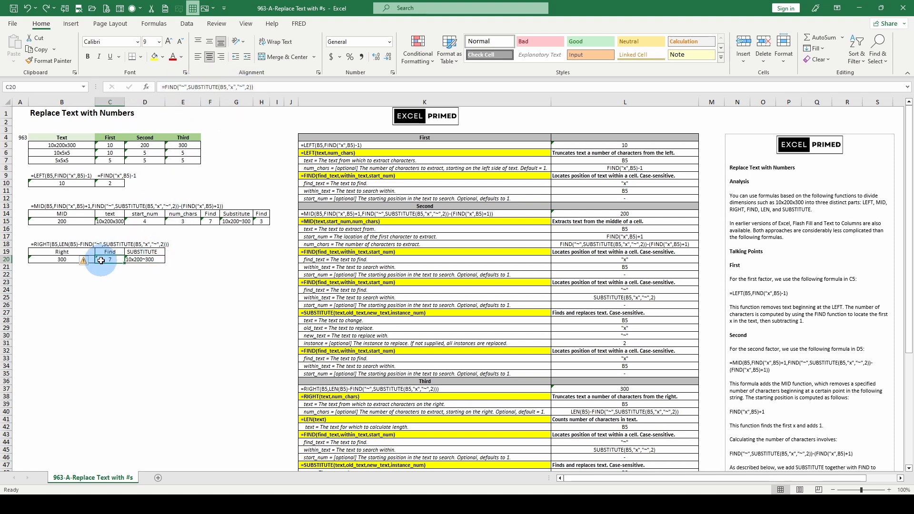
left_click(50, 258)
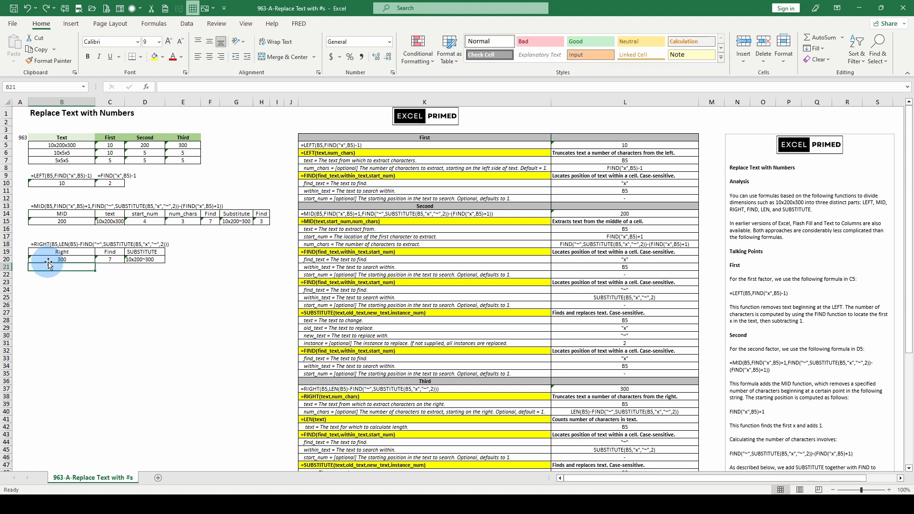
- Temporarily evaluate num_chars of the RIGHT formula in B20, first whole and again as separate FIND and LEN parts, restoring the formula
left_click(195, 88)
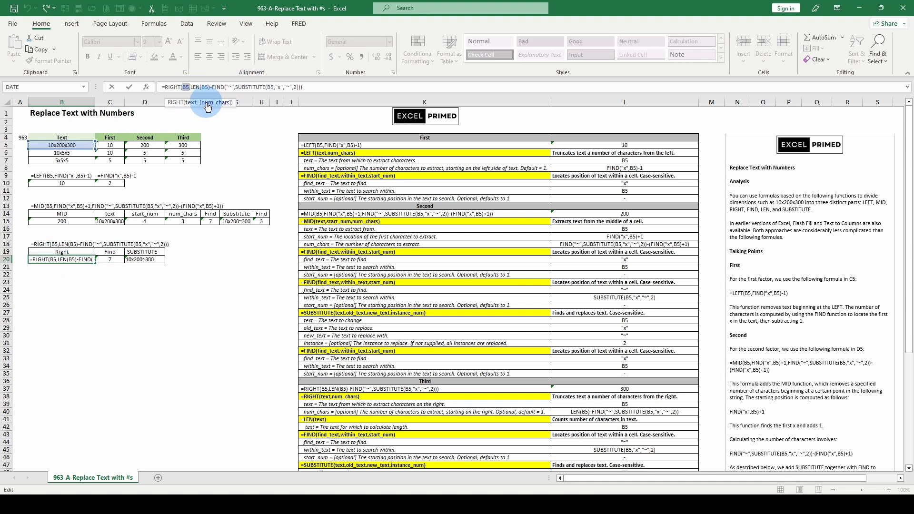
left_click(207, 103)
type("300")
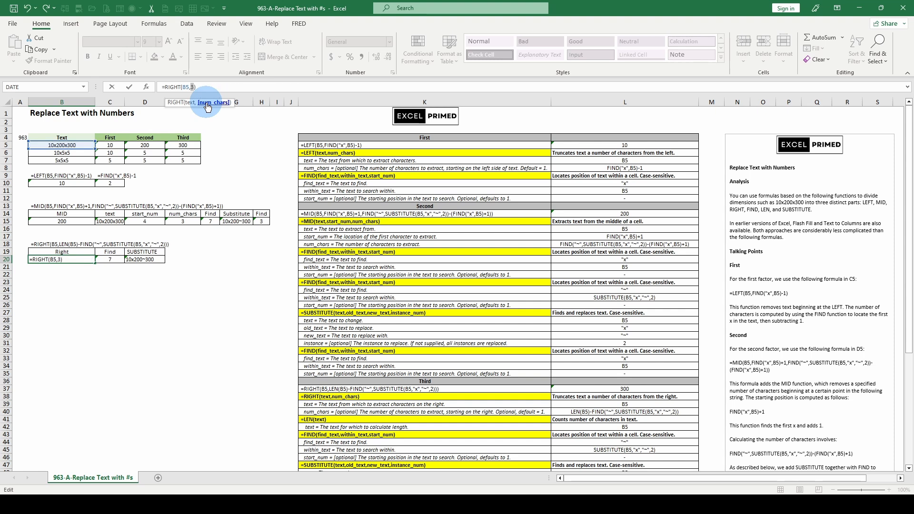
left_click(111, 260)
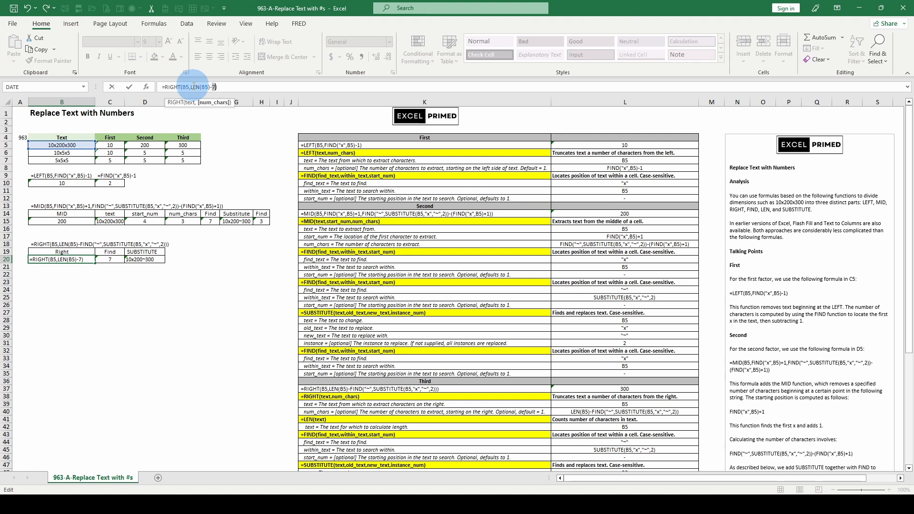
left_click_drag(190, 87, 208, 87)
key("F9")
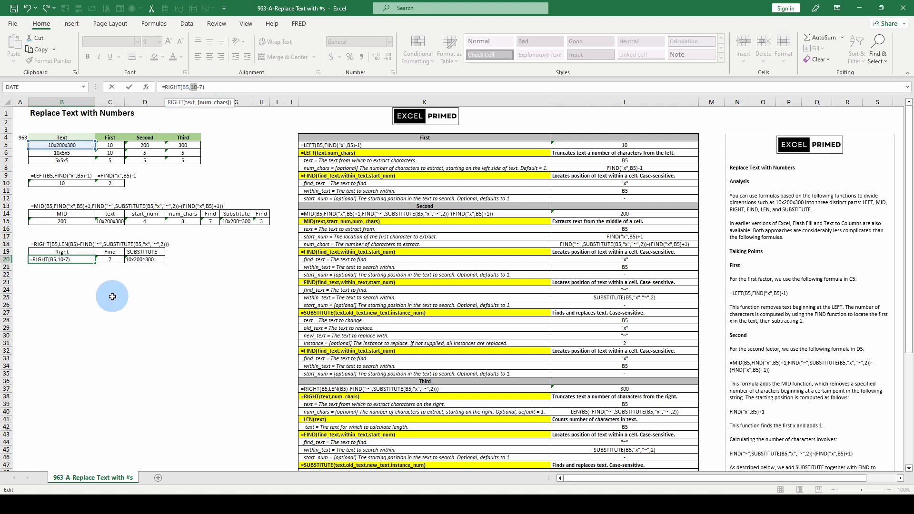
key("Escape")
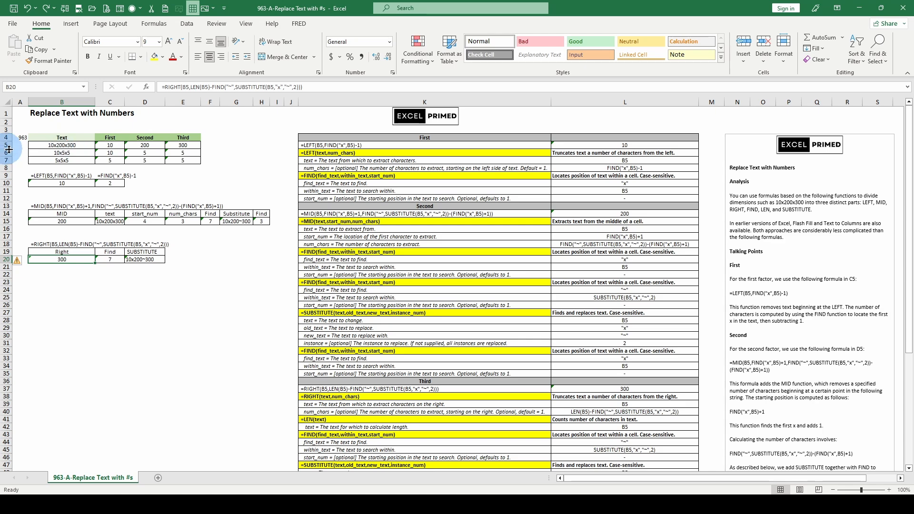
left_click(393, 328)
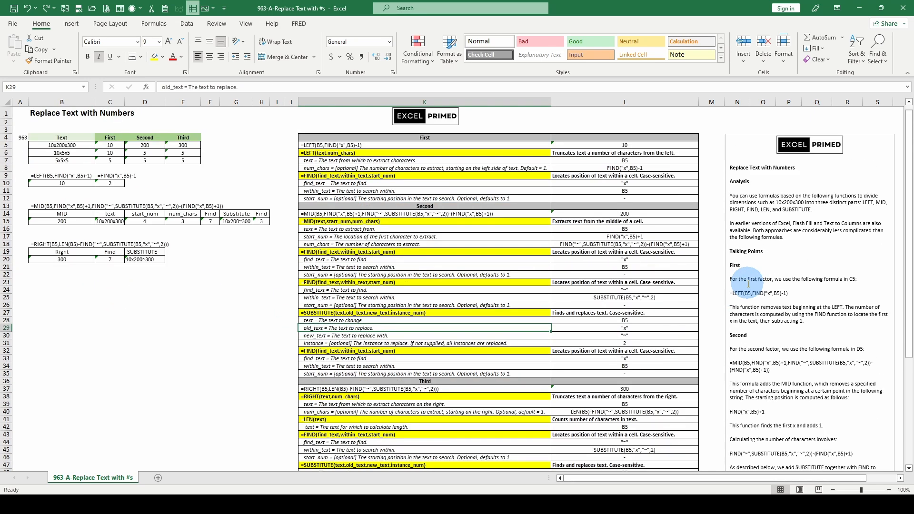
scroll(473, 229, "down", 1)
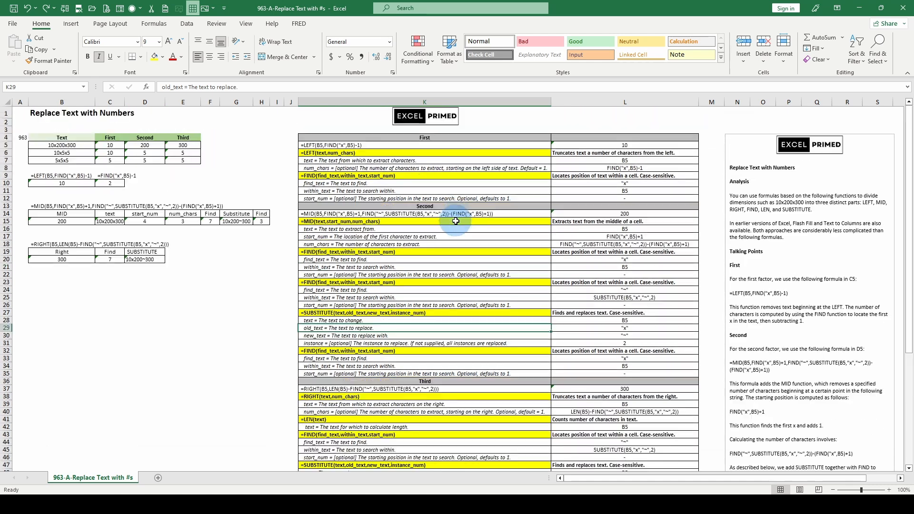
left_click(80, 251)
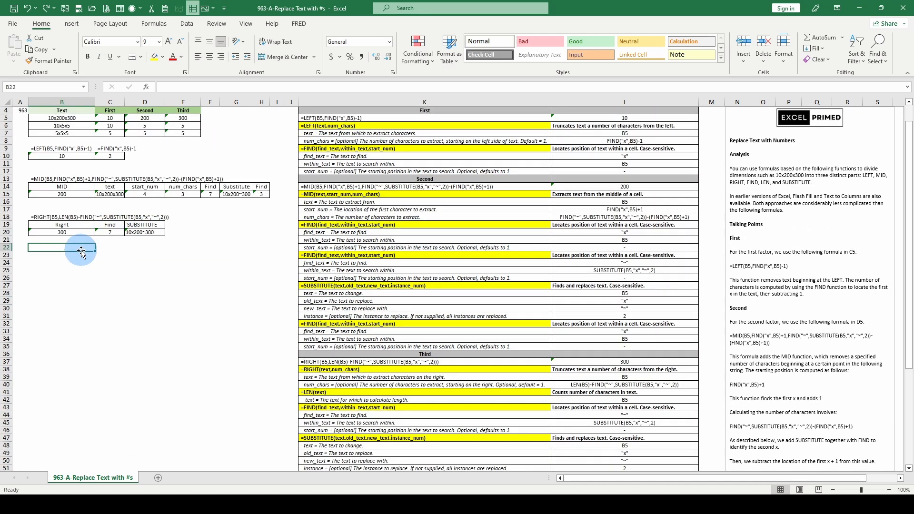